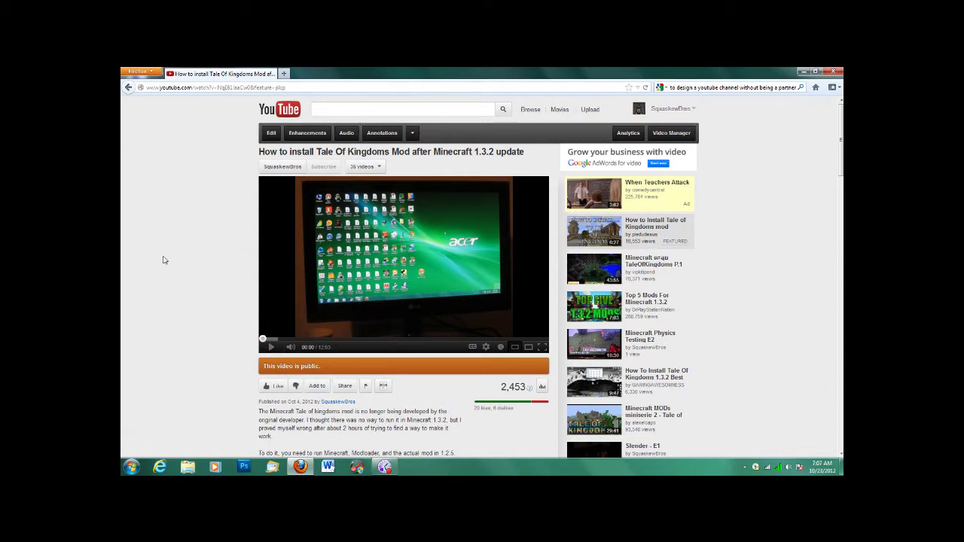
Step: Download MCNostalgia2.1.2.zip through the adf.ly link under Mcnostalgia in the video description, skipping the ad and saving the file
{"action": "mouse_move", "coordinate": [385, 467]}
{"action": "scroll", "coordinate": [192, 299], "scroll_direction": "down", "scroll_amount": 1}
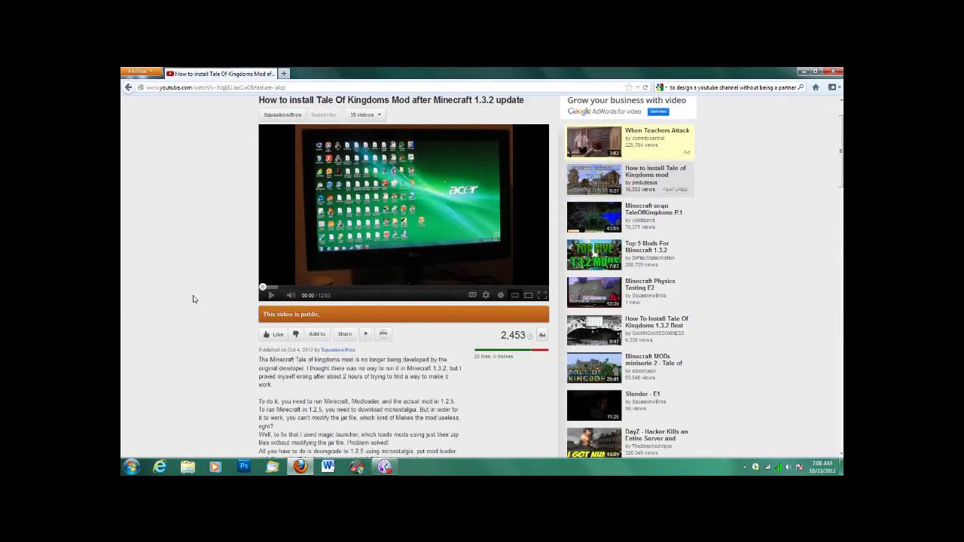
{"action": "scroll", "coordinate": [165, 287], "scroll_direction": "down", "scroll_amount": 2}
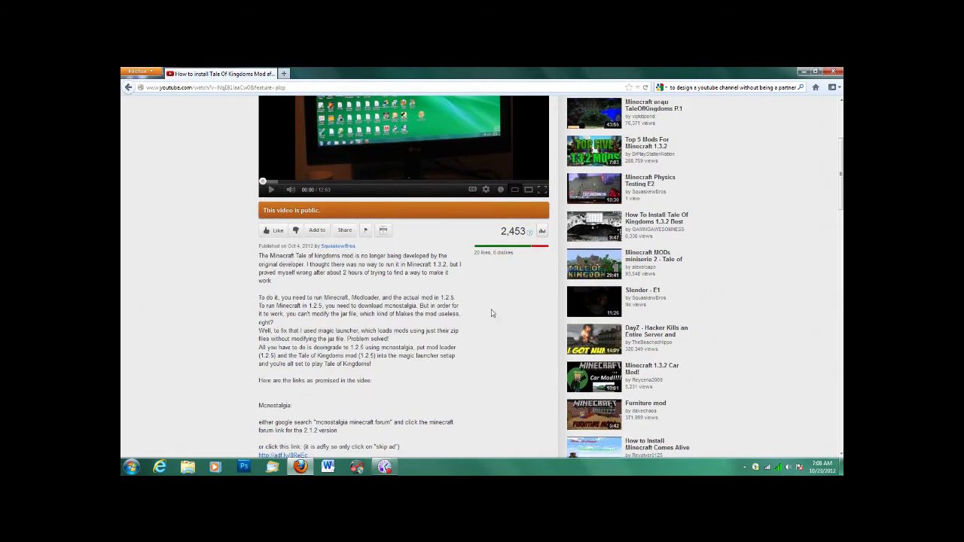
{"action": "scroll", "coordinate": [495, 294], "scroll_direction": "down", "scroll_amount": 1}
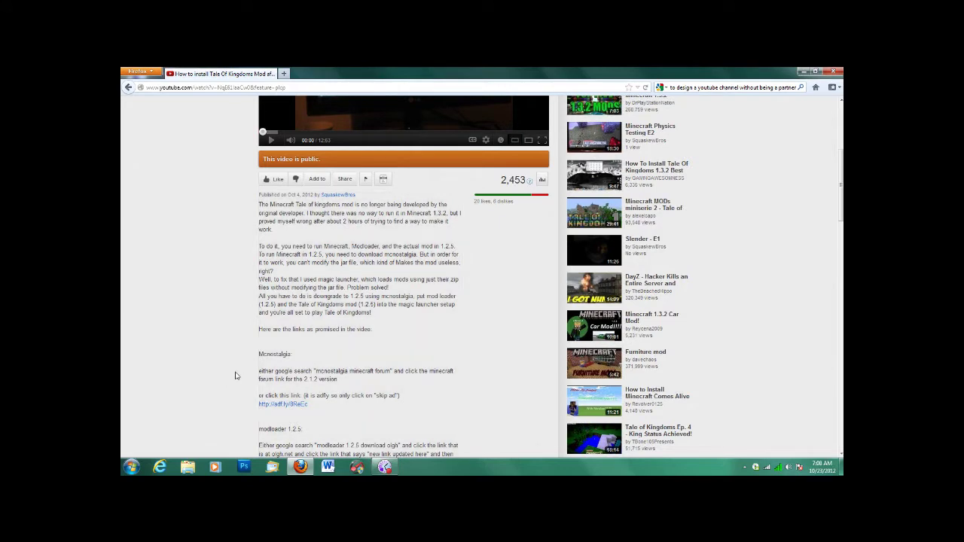
{"action": "scroll", "coordinate": [234, 373], "scroll_direction": "down", "scroll_amount": 1}
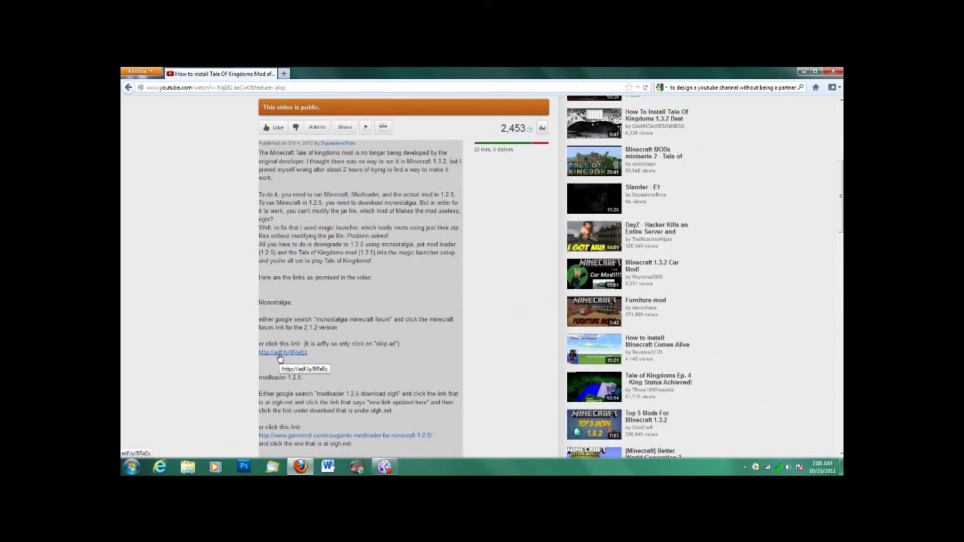
{"action": "left_click", "coordinate": [278, 354]}
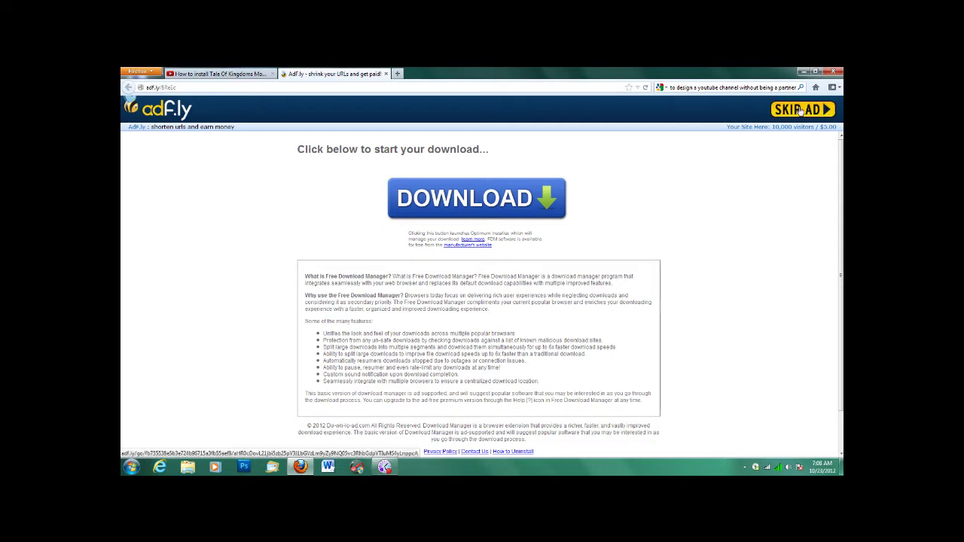
{"action": "left_click", "coordinate": [800, 111]}
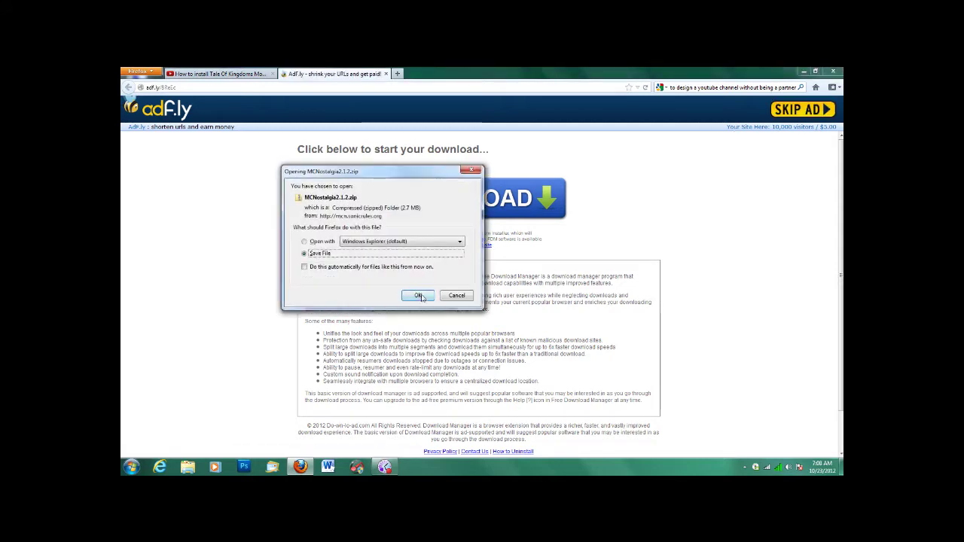
{"action": "left_click", "coordinate": [419, 296]}
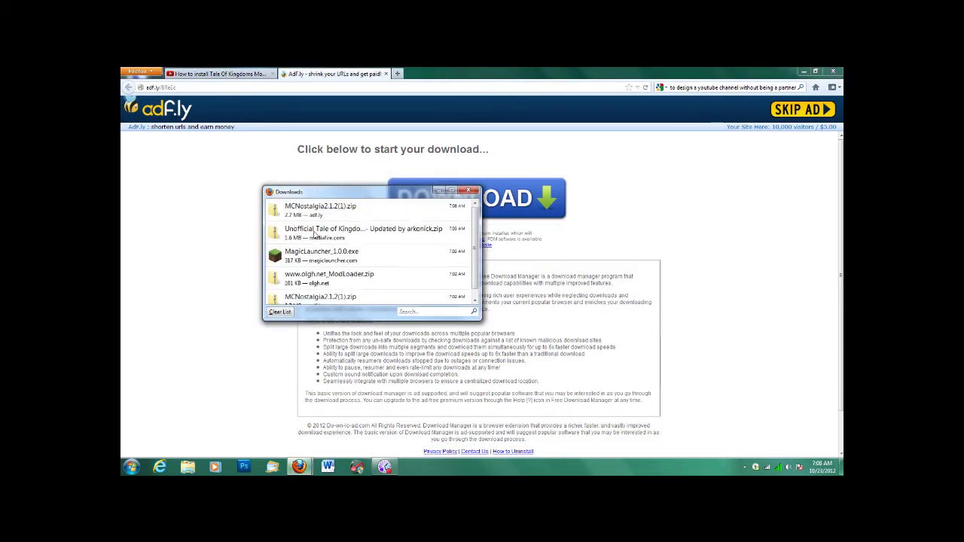
Step: Clear the list of past downloads and download MCNostalgia2.1.2.zip again from the adf.ly page
{"action": "left_click", "coordinate": [281, 312]}
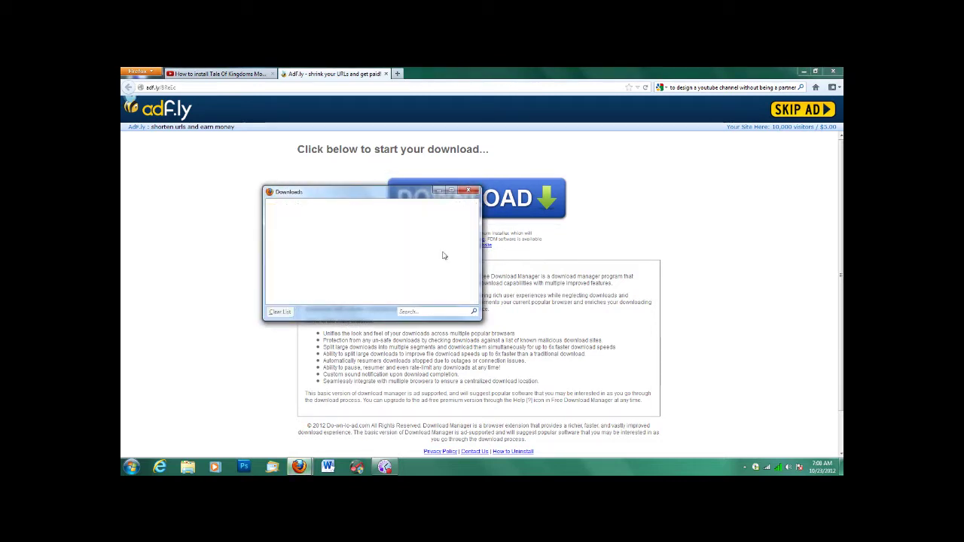
{"action": "left_click", "coordinate": [472, 190]}
{"action": "left_click", "coordinate": [804, 109]}
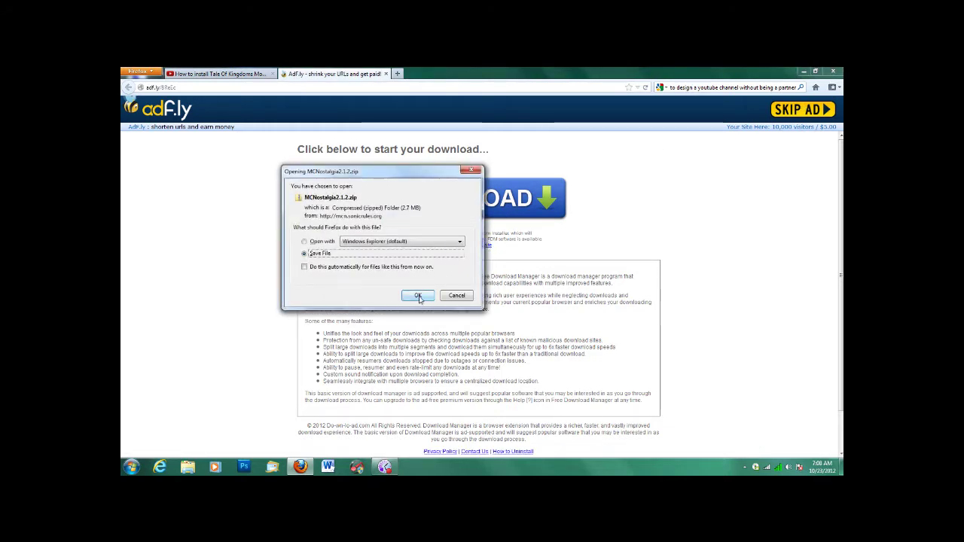
{"action": "left_click", "coordinate": [418, 296]}
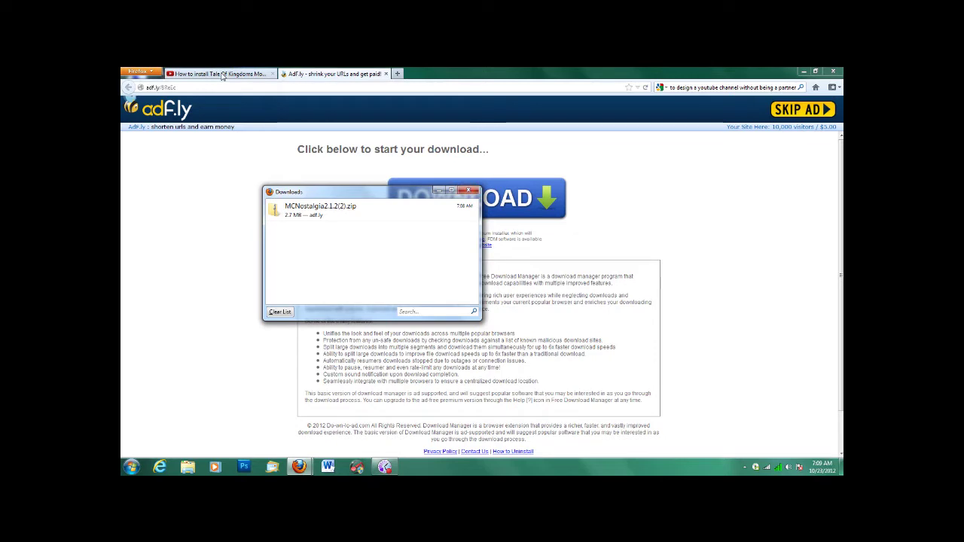
Step: Create a desktop folder named "mods" and put the downloaded MCNostalgia2.1.2(2).zip into it
{"action": "left_click", "coordinate": [803, 71]}
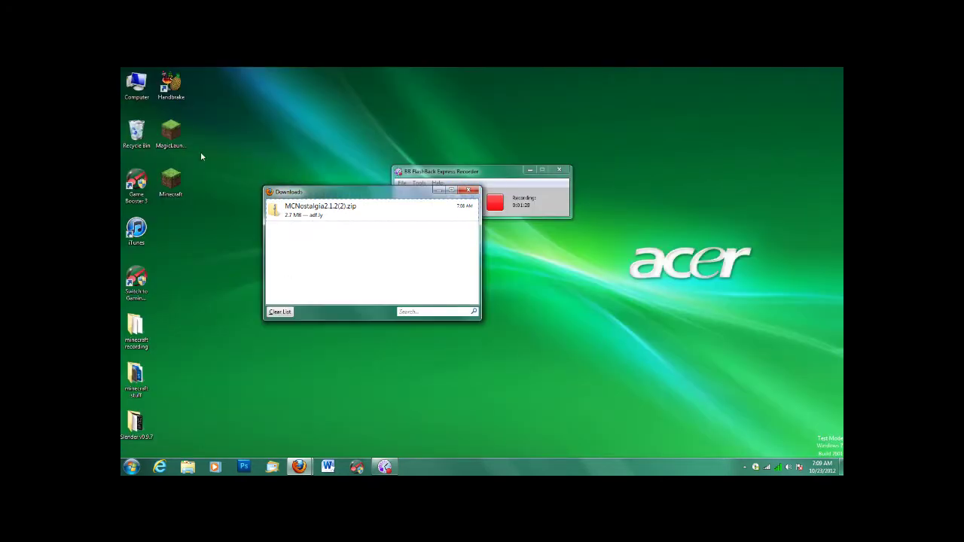
{"action": "right_click", "coordinate": [192, 232]}
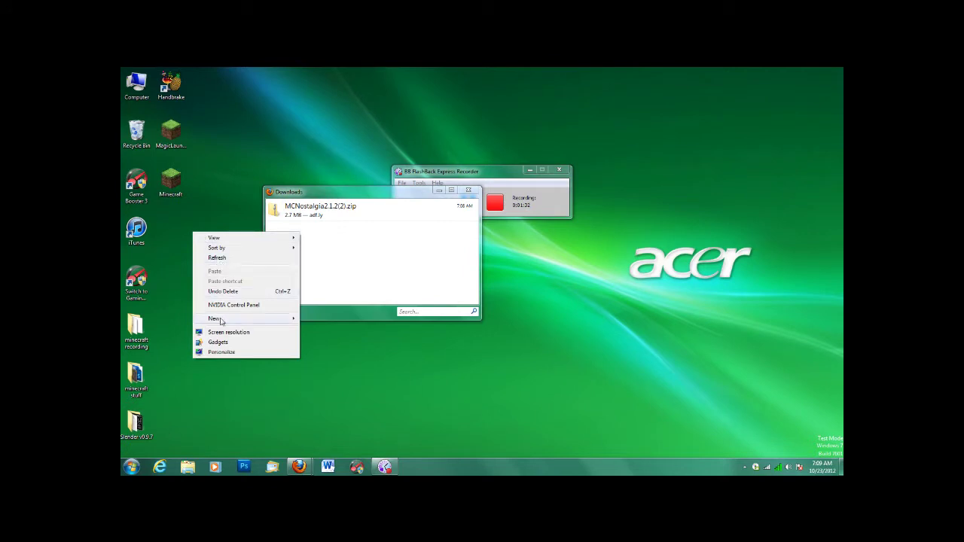
{"action": "mouse_move", "coordinate": [220, 321]}
{"action": "left_click", "coordinate": [324, 319]}
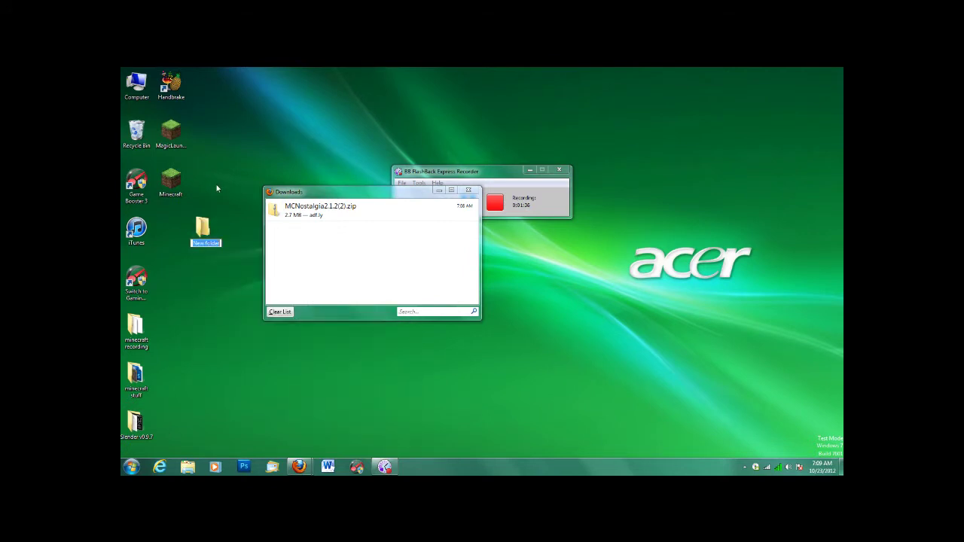
{"action": "type", "text": "mods"}
{"action": "left_click_drag", "start_coordinate": [316, 209], "coordinate": [207, 228]}
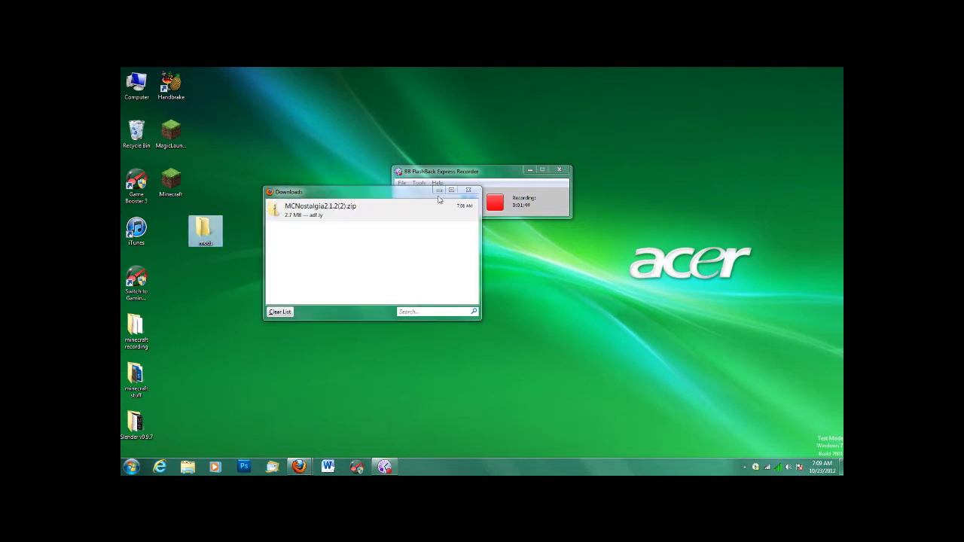
Step: Return to the browser, close the adf.ly page and save the video's description form to leave its editing mode
{"action": "mouse_move", "coordinate": [299, 467]}
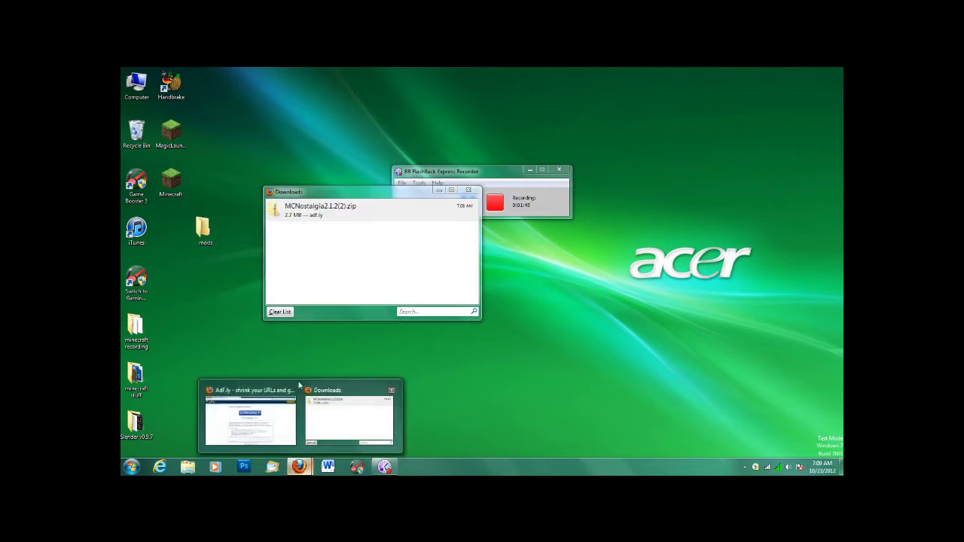
{"action": "left_click", "coordinate": [250, 391]}
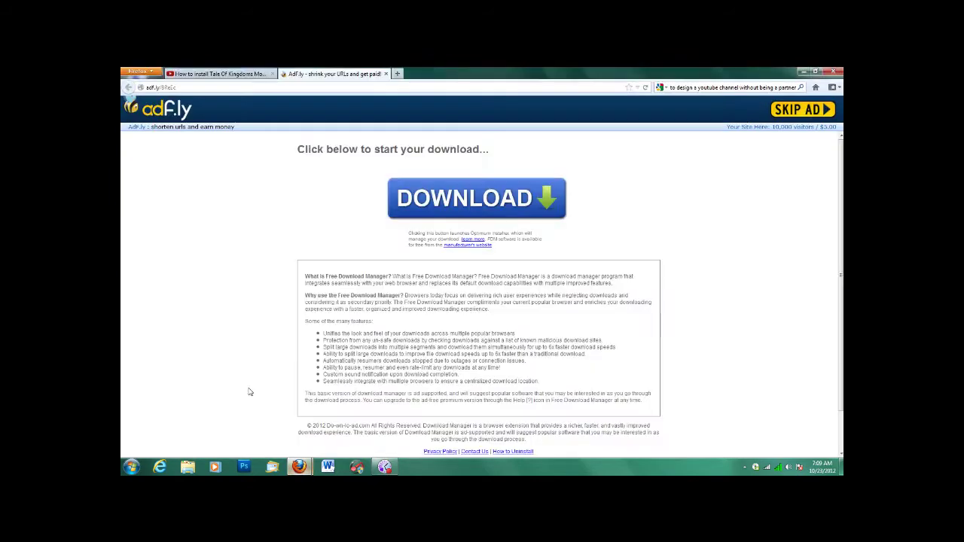
{"action": "left_click", "coordinate": [386, 74]}
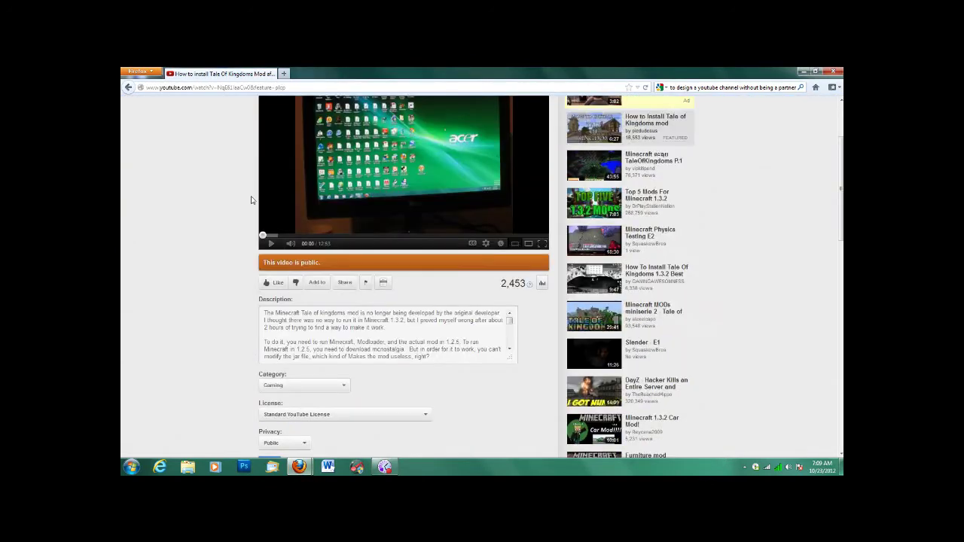
{"action": "scroll", "coordinate": [261, 393], "scroll_direction": "down", "scroll_amount": 1}
{"action": "left_click", "coordinate": [268, 409]}
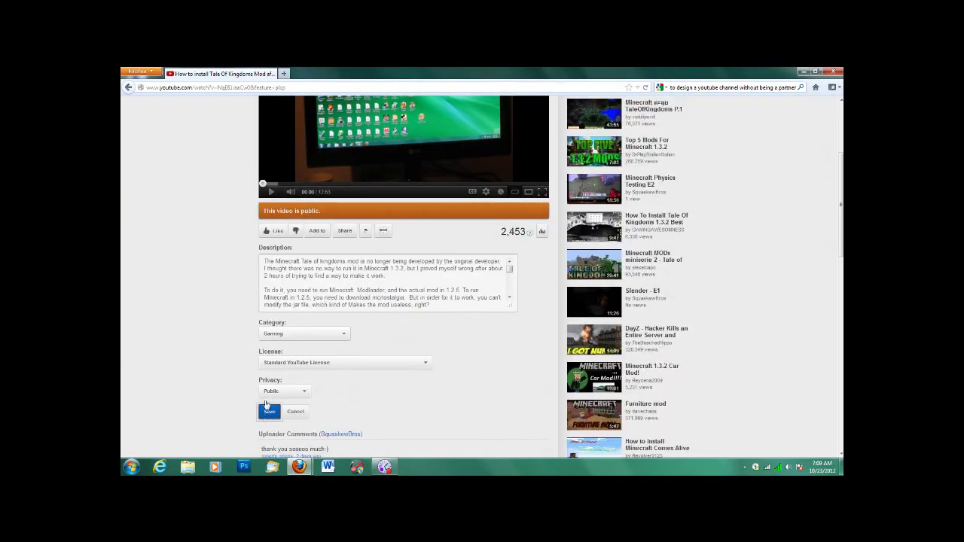
{"action": "scroll", "coordinate": [297, 358], "scroll_direction": "down", "scroll_amount": 2}
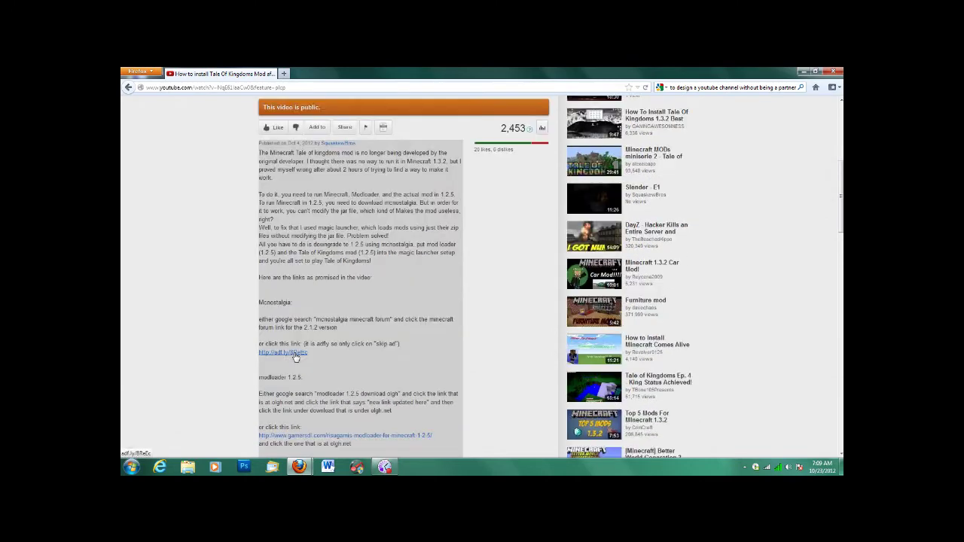
{"action": "scroll", "coordinate": [296, 357], "scroll_direction": "down", "scroll_amount": 1}
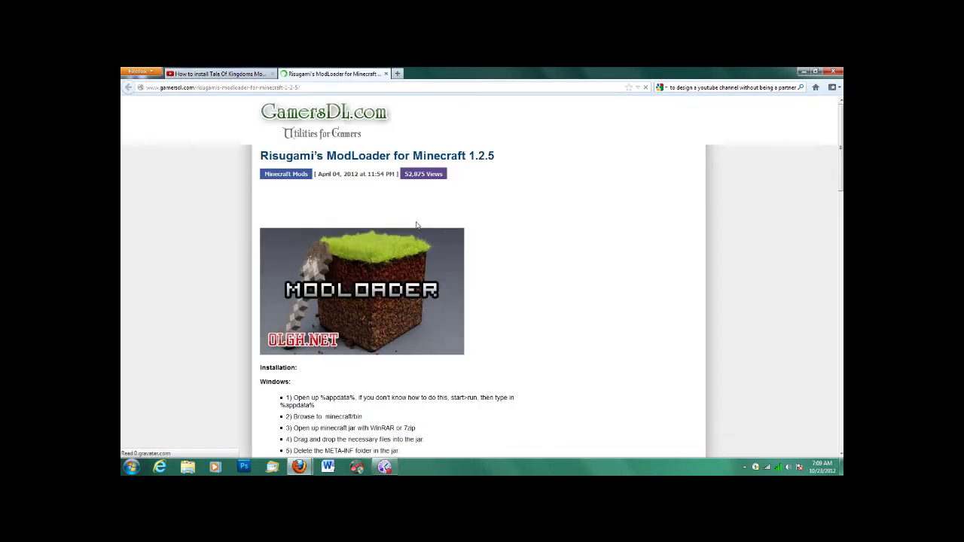
{"action": "scroll", "coordinate": [482, 256], "scroll_direction": "down", "scroll_amount": 5}
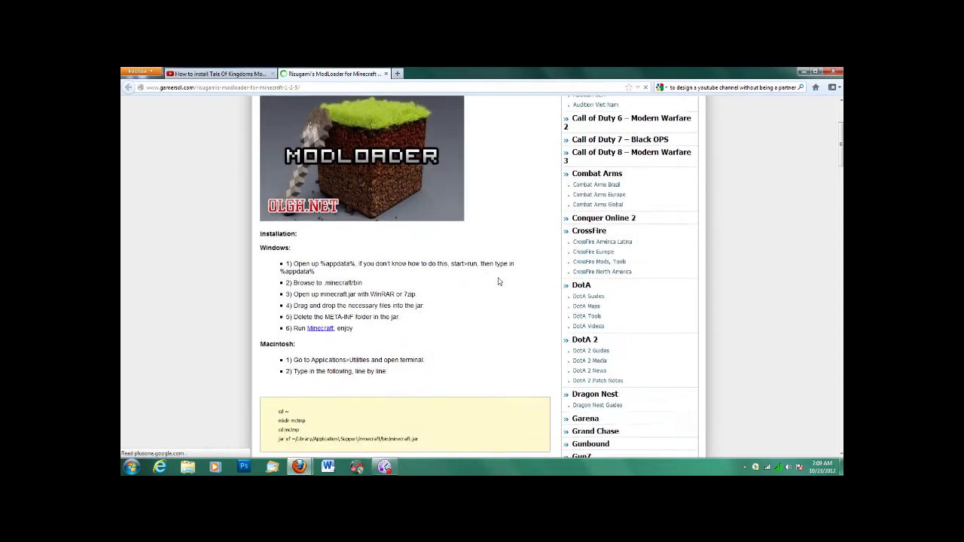
{"action": "scroll", "coordinate": [498, 282], "scroll_direction": "down", "scroll_amount": 5}
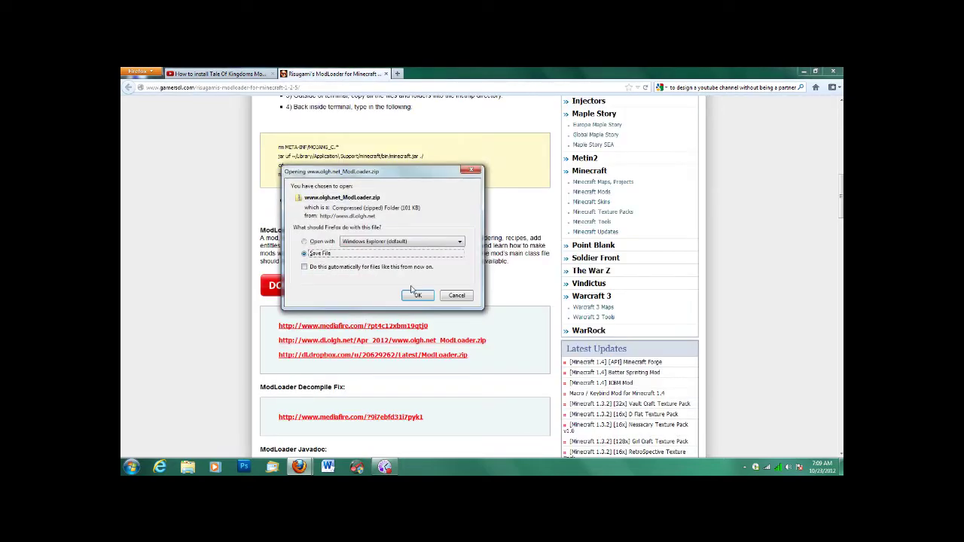
{"action": "left_click", "coordinate": [419, 296]}
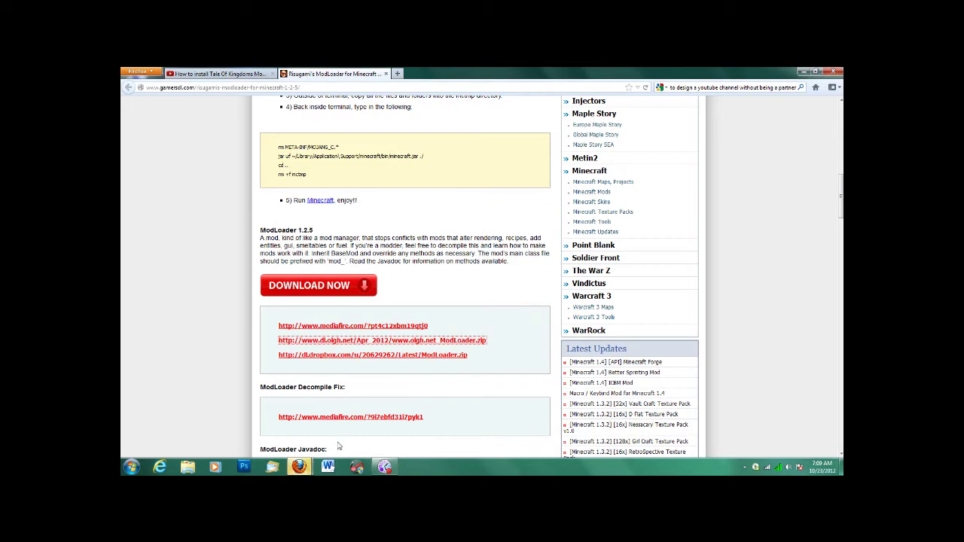
{"action": "mouse_move", "coordinate": [300, 467]}
{"action": "left_click", "coordinate": [349, 411]}
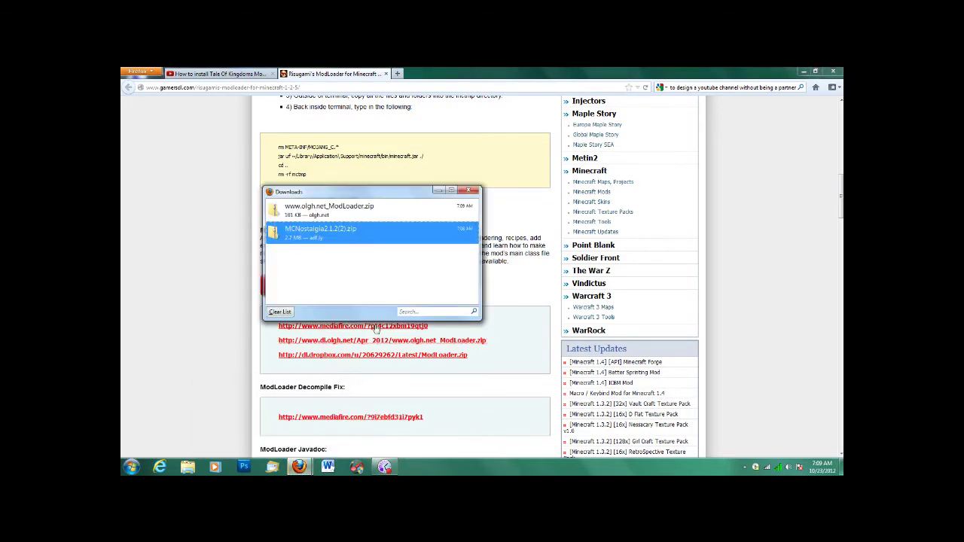
{"action": "left_click", "coordinate": [802, 71]}
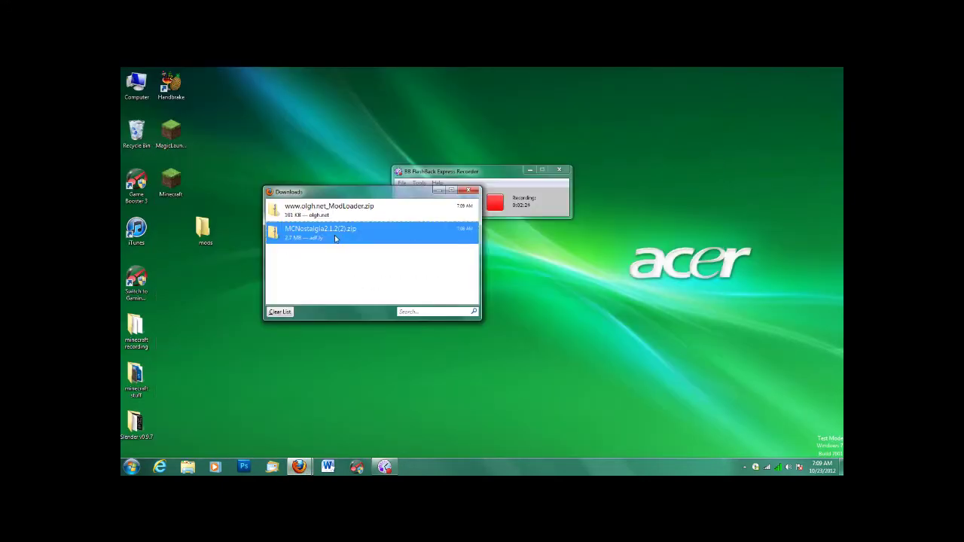
{"action": "left_click_drag", "start_coordinate": [332, 211], "coordinate": [205, 230]}
Step: Go back to the browser, close the ModLoader page and save the reopened description form to show the description text
{"action": "mouse_move", "coordinate": [299, 467]}
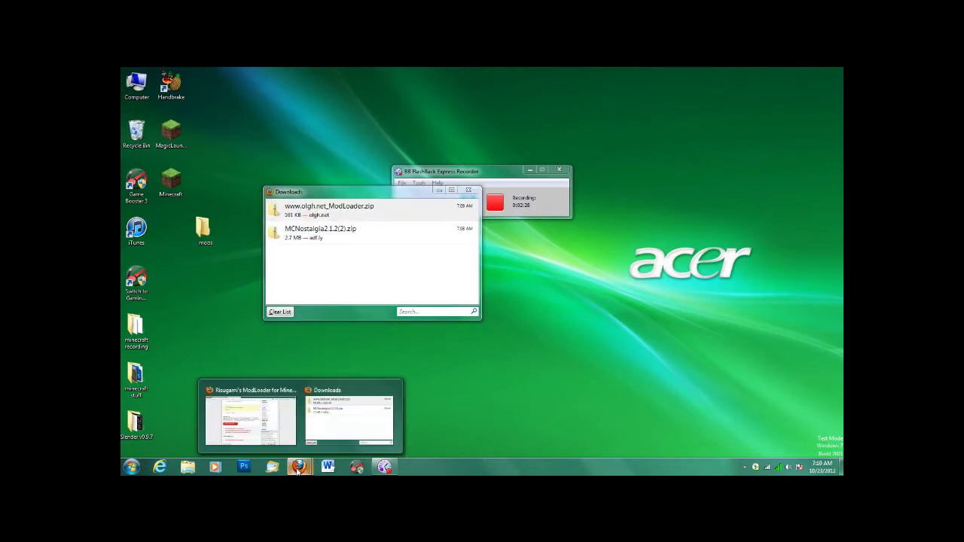
{"action": "left_click", "coordinate": [256, 392]}
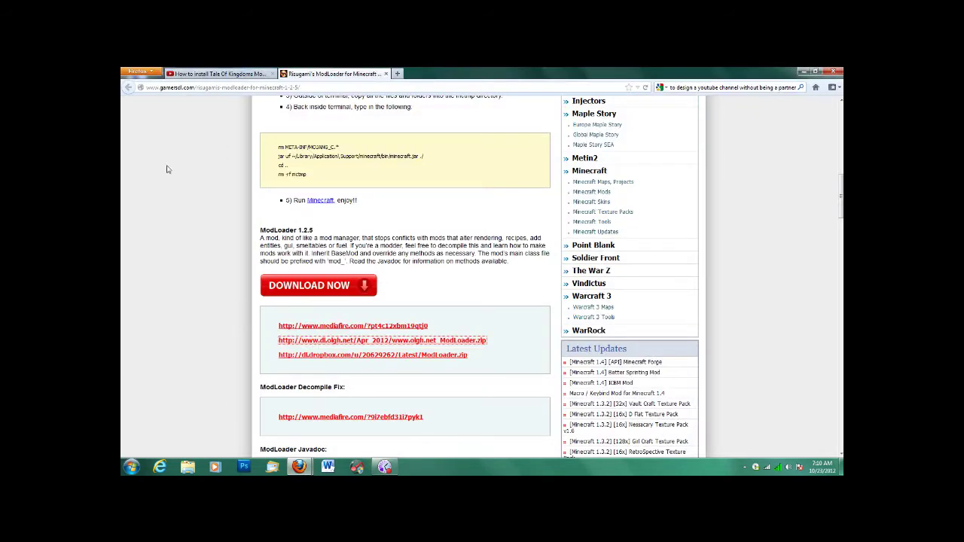
{"action": "left_click", "coordinate": [386, 73]}
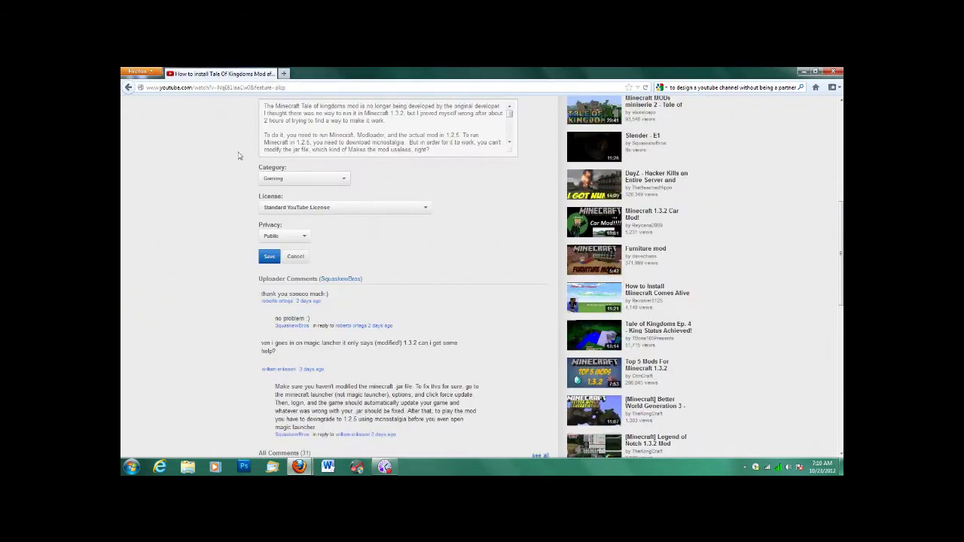
{"action": "scroll", "coordinate": [248, 215], "scroll_direction": "up", "scroll_amount": 3}
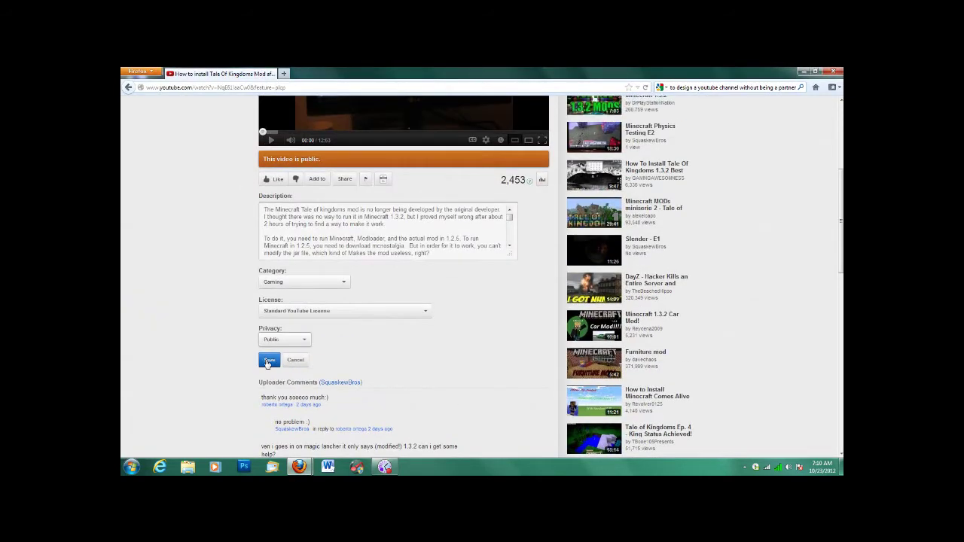
{"action": "left_click", "coordinate": [269, 361]}
Step: Open the minecraftforum.net link under Magic Launcher in the video description
{"action": "scroll", "coordinate": [301, 360], "scroll_direction": "down", "scroll_amount": 6}
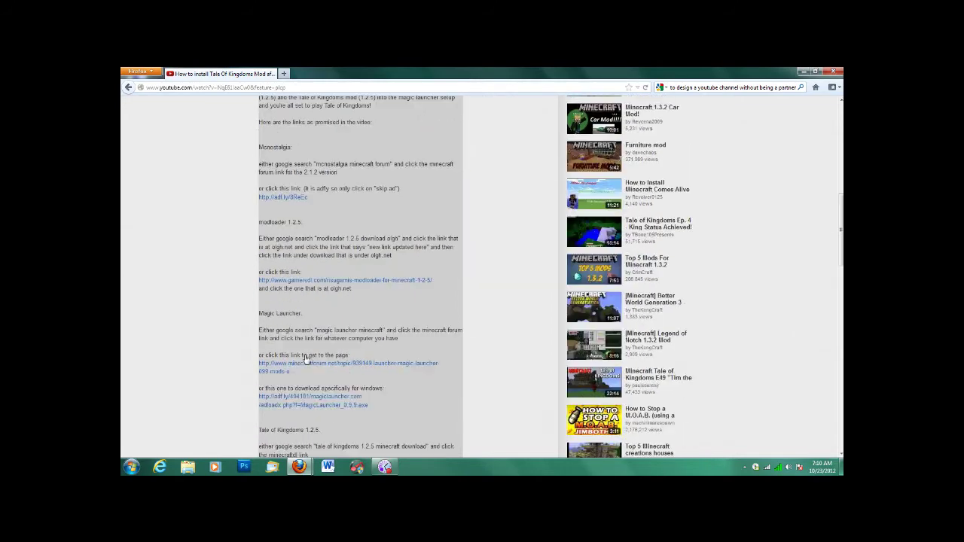
{"action": "scroll", "coordinate": [320, 346], "scroll_direction": "down", "scroll_amount": 1}
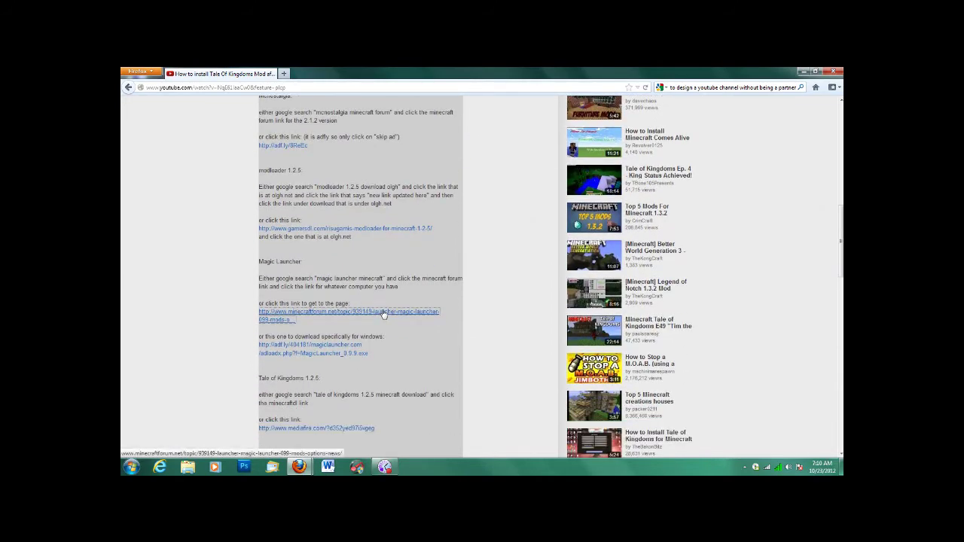
{"action": "left_click", "coordinate": [383, 312]}
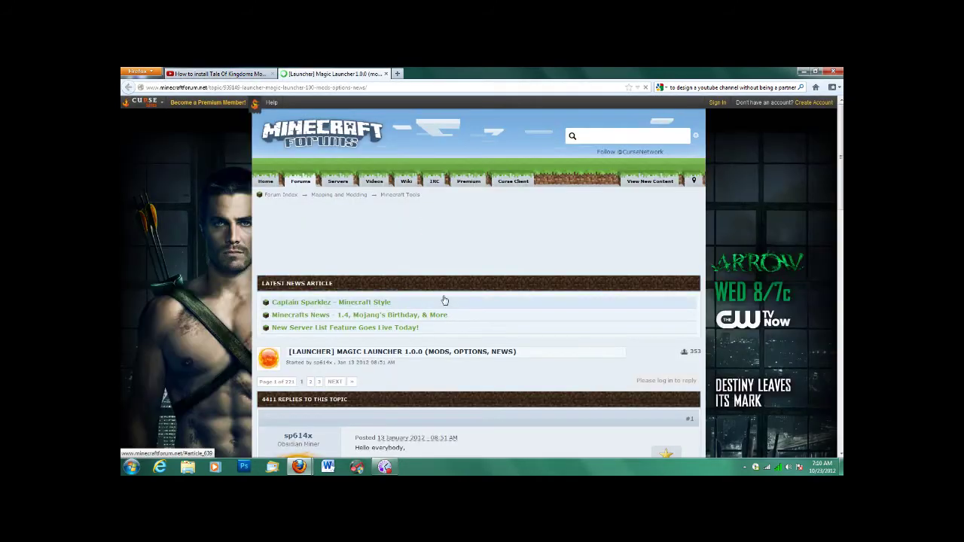
Step: Find the Windows download for MagicLauncher 1.0.0 in the forum post, skip the adf.ly ad and save MagicLauncher_1.0.0.exe
{"action": "scroll", "coordinate": [482, 307], "scroll_direction": "down", "scroll_amount": 3}
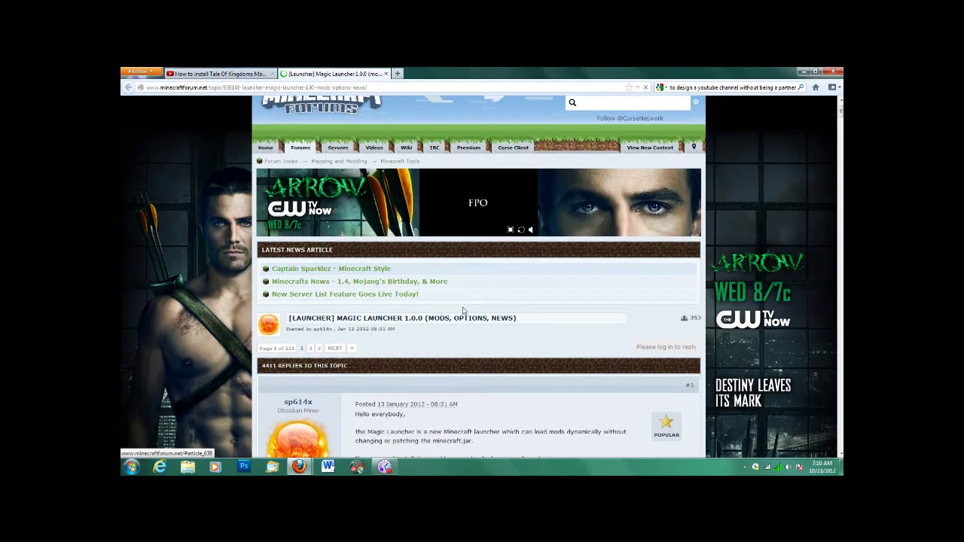
{"action": "scroll", "coordinate": [468, 309], "scroll_direction": "down", "scroll_amount": 1}
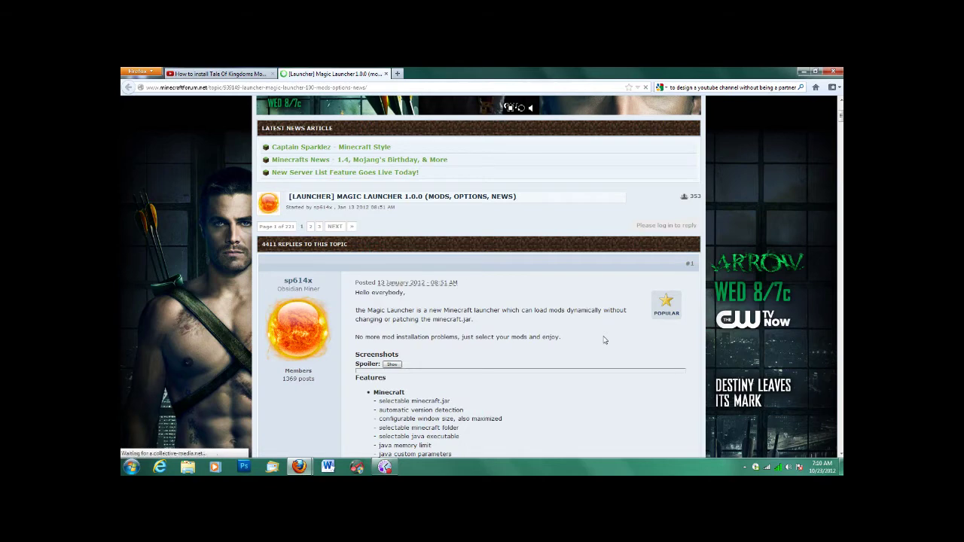
{"action": "scroll", "coordinate": [603, 340], "scroll_direction": "down", "scroll_amount": 1}
{"action": "scroll", "coordinate": [603, 340], "scroll_direction": "down", "scroll_amount": 3}
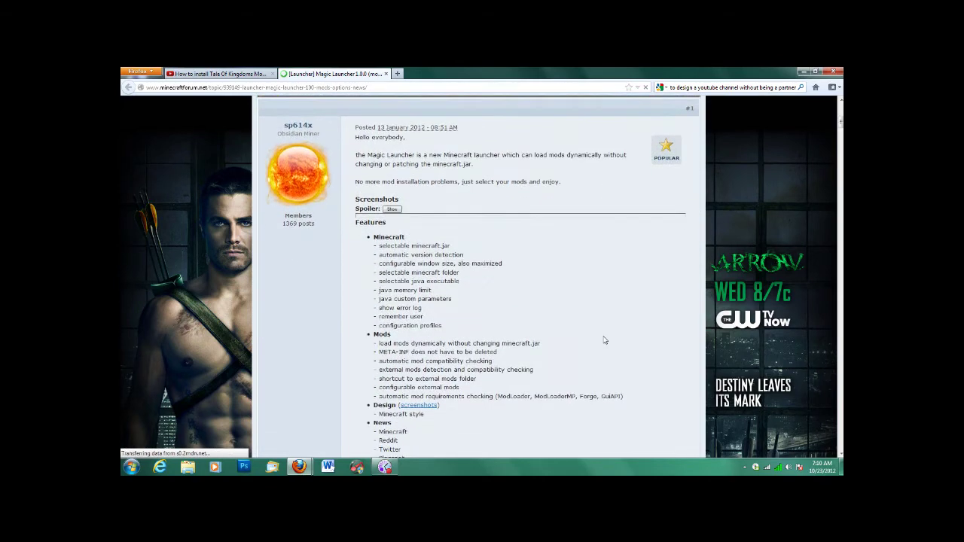
{"action": "scroll", "coordinate": [603, 341], "scroll_direction": "down", "scroll_amount": 5}
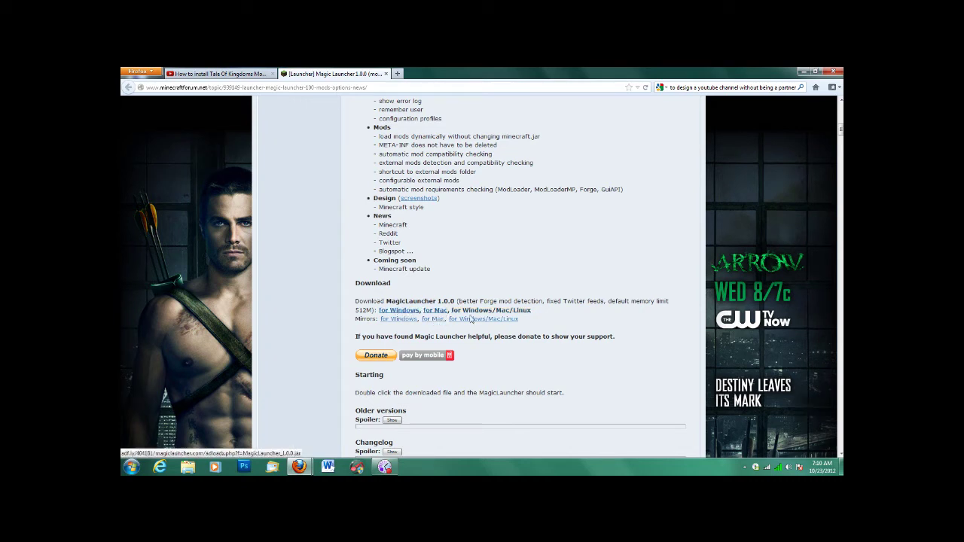
{"action": "left_click", "coordinate": [401, 311]}
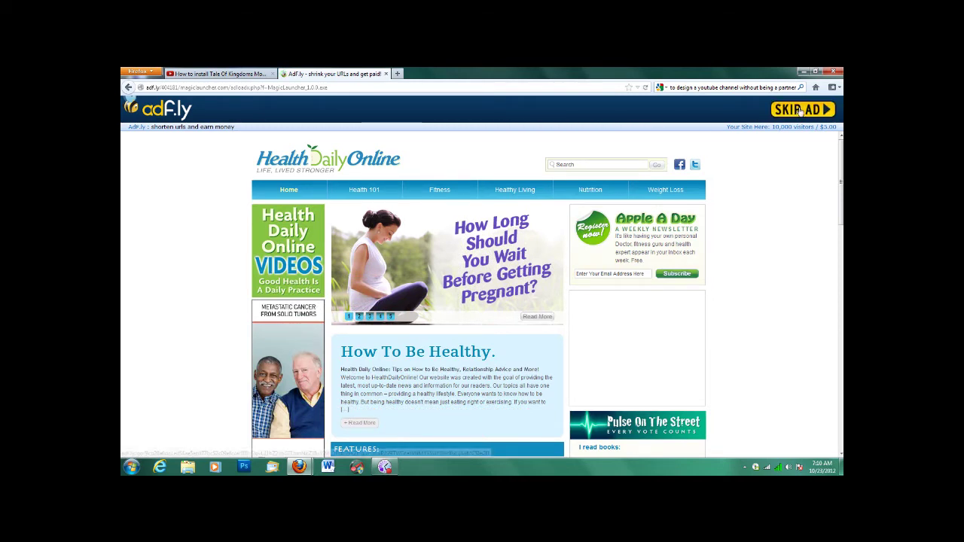
{"action": "left_click", "coordinate": [801, 108]}
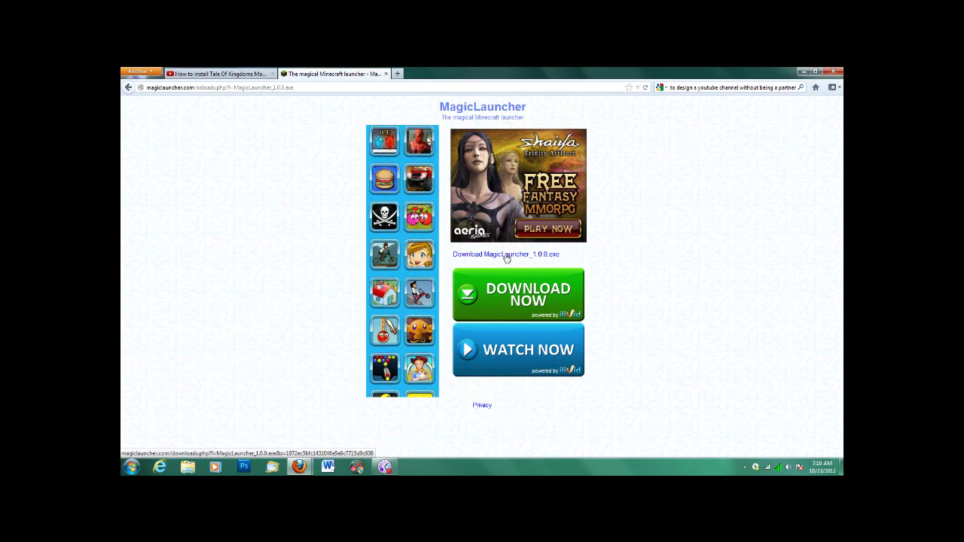
{"action": "left_click", "coordinate": [506, 255]}
{"action": "left_click", "coordinate": [419, 238]}
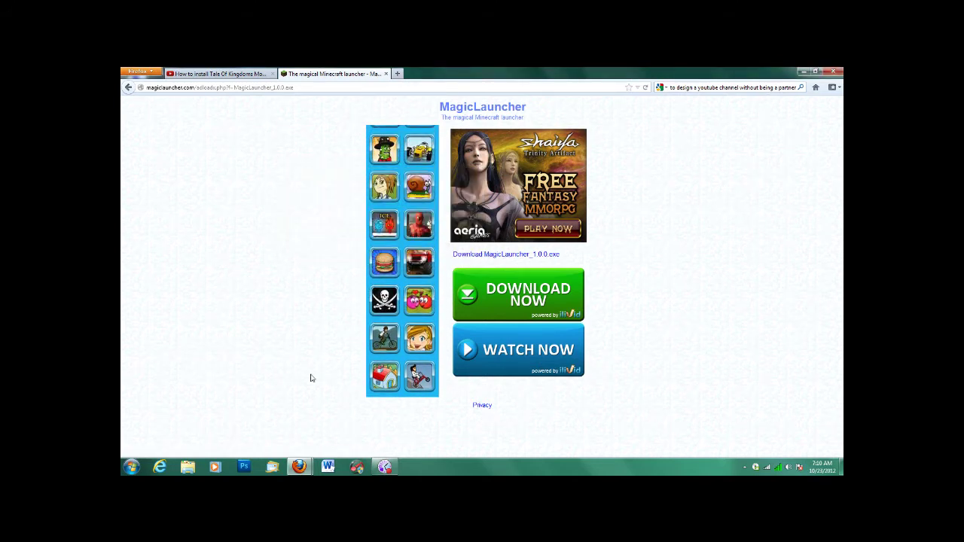
Step: Minimize the browser, try to move the downloaded MagicLauncher file toward the mods folder, and return to the browser to close the MagicLauncher page
{"action": "left_click", "coordinate": [803, 71]}
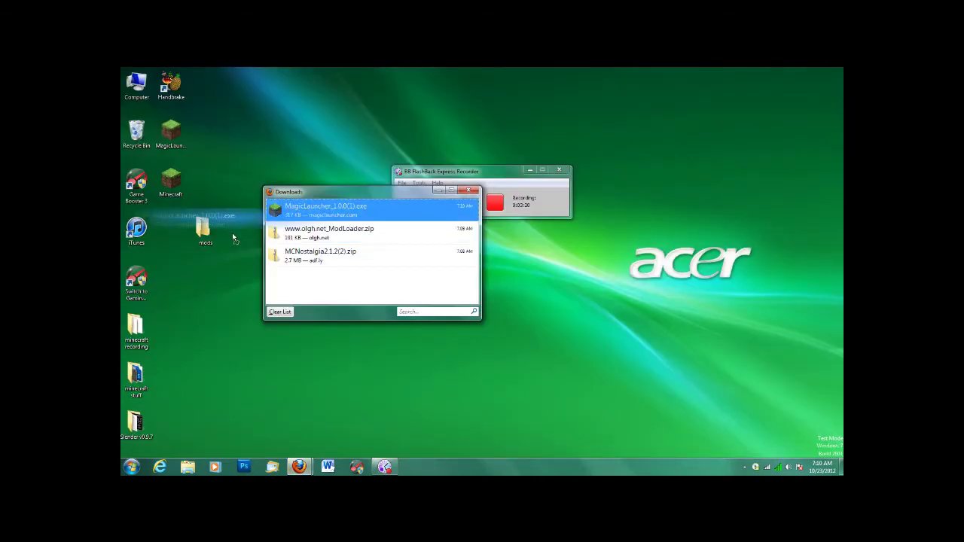
{"action": "left_click_drag", "start_coordinate": [233, 234], "coordinate": [363, 209]}
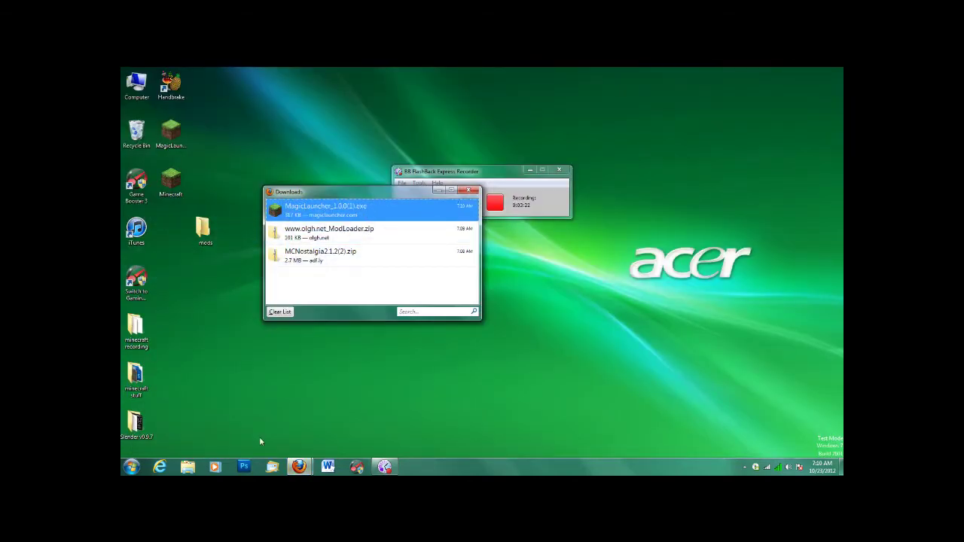
{"action": "mouse_move", "coordinate": [301, 467]}
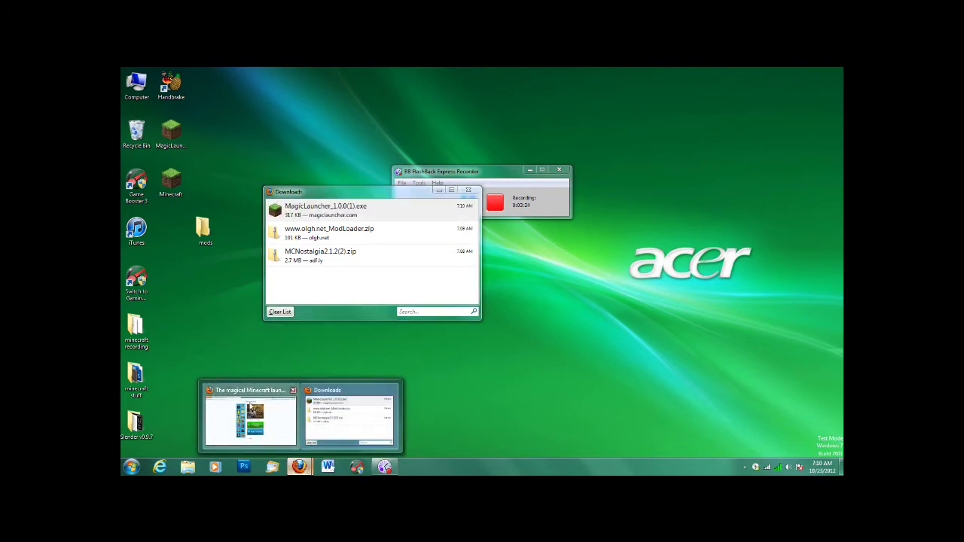
{"action": "left_click", "coordinate": [246, 415]}
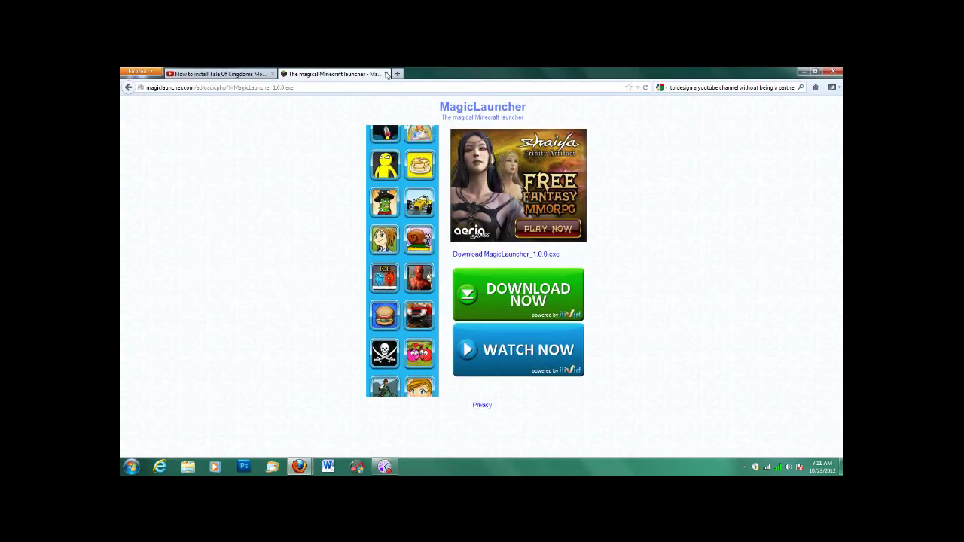
{"action": "middle_click", "coordinate": [296, 74]}
Step: Open the mediafire link under Tale of Kingdoms 1.2.5 in the description and save Unofficial Tale of Kingdoms v1.3.0 - Updated by arkonick.zip
{"action": "scroll", "coordinate": [236, 221], "scroll_direction": "up", "scroll_amount": 5}
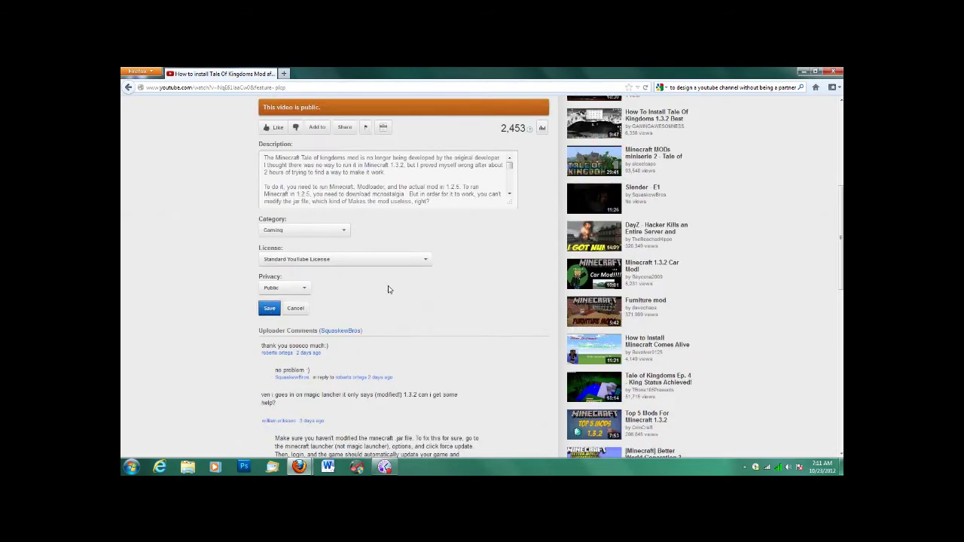
{"action": "scroll", "coordinate": [387, 292], "scroll_direction": "down", "scroll_amount": 8}
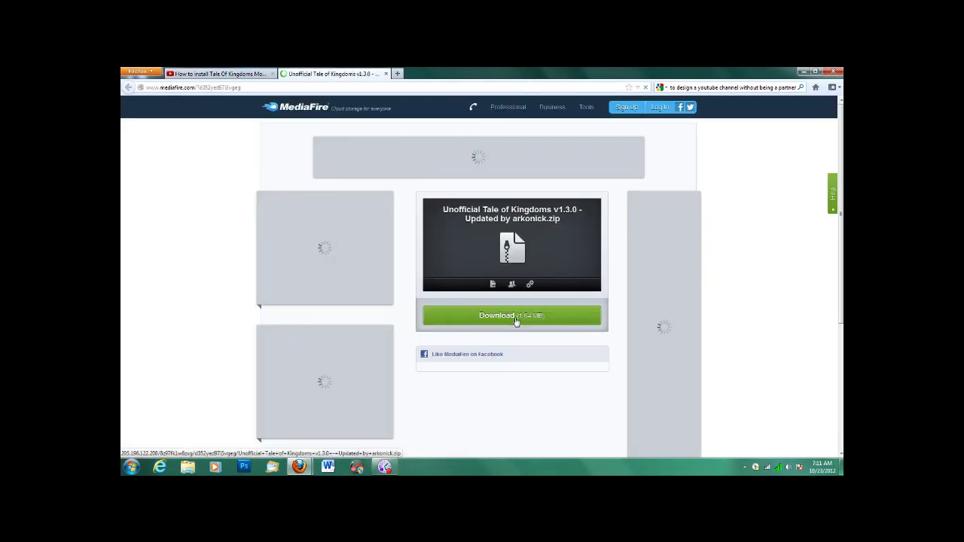
{"action": "left_click", "coordinate": [509, 318]}
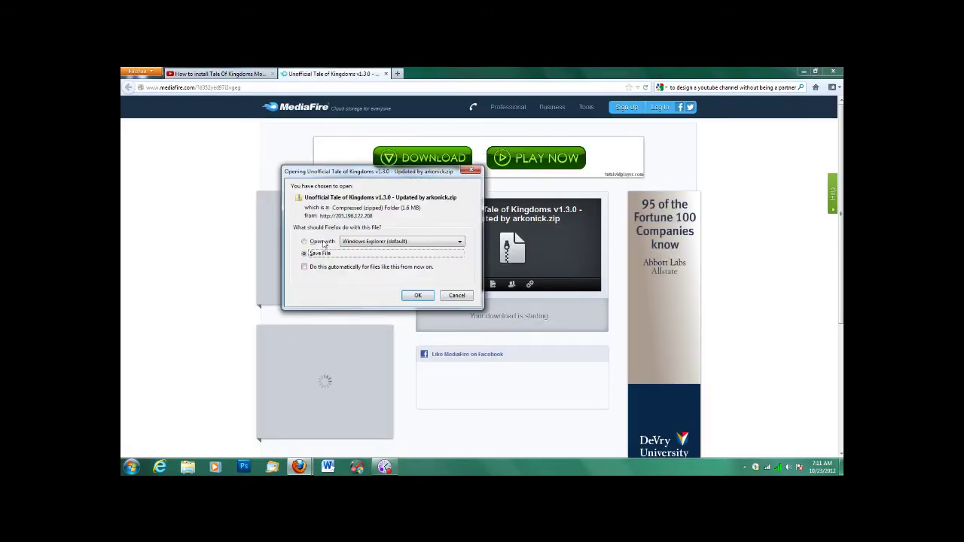
{"action": "left_click", "coordinate": [418, 295]}
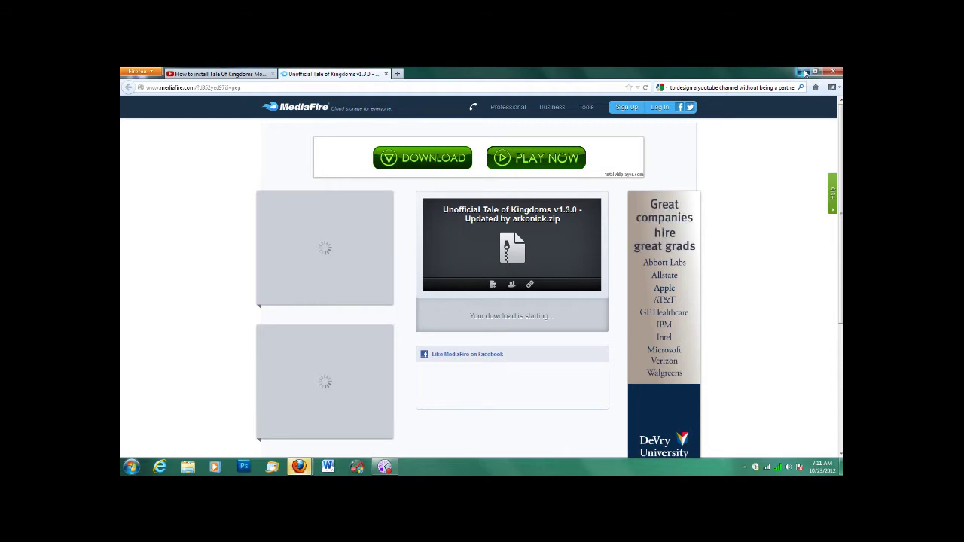
Step: Put the downloaded Unofficial Tale of Kingdoms zip into the desktop mods folder and close the downloads window
{"action": "left_click", "coordinate": [805, 73]}
{"action": "left_click_drag", "start_coordinate": [349, 208], "coordinate": [203, 231]}
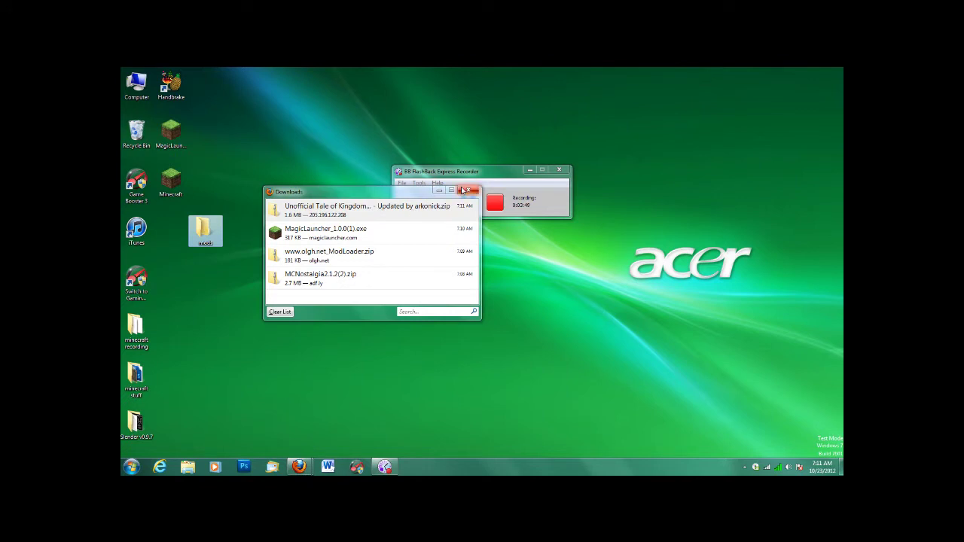
{"action": "left_click", "coordinate": [464, 193]}
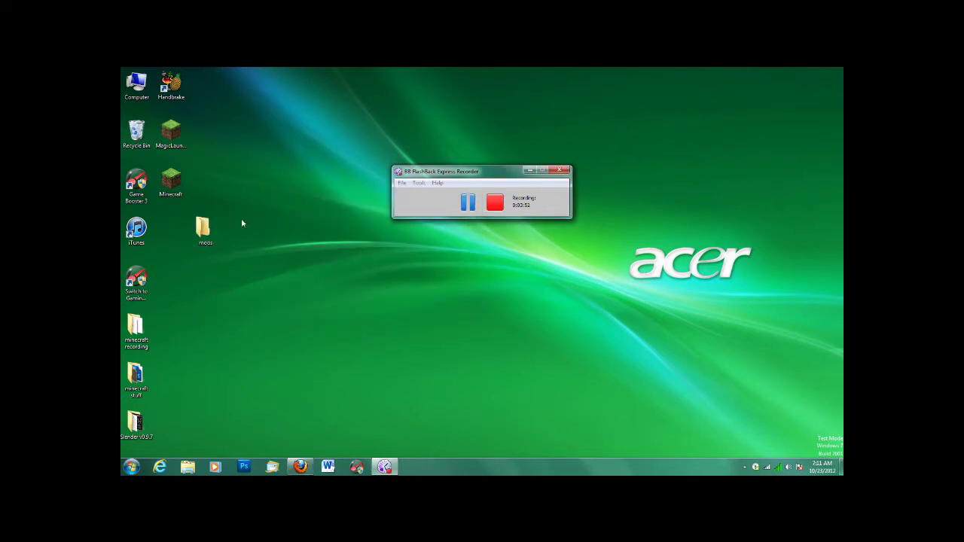
Step: Open the mods folder and extract the MCNostalgia2.1.2(2) zip into the suggested MCNostalgia2.1.2(2) folder
{"action": "double_click", "coordinate": [203, 229]}
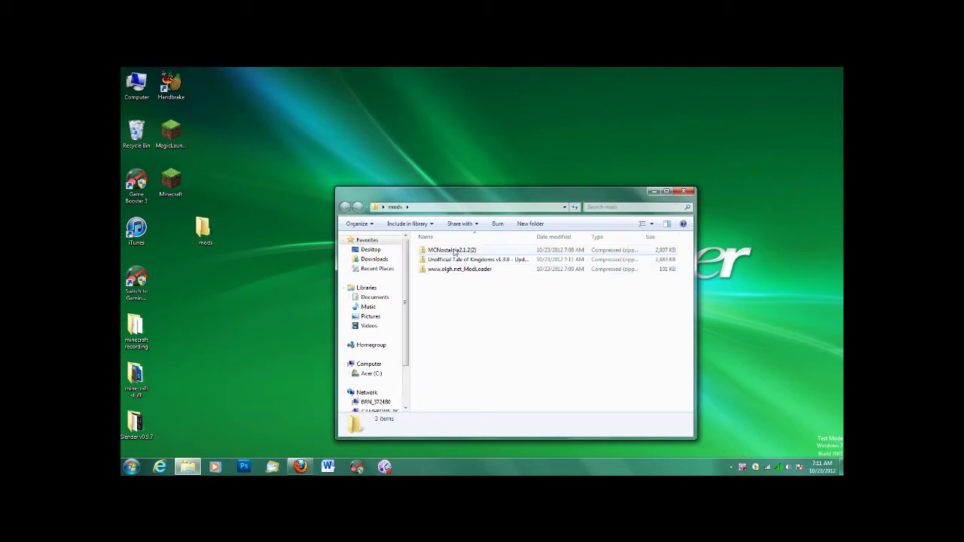
{"action": "right_click", "coordinate": [454, 253]}
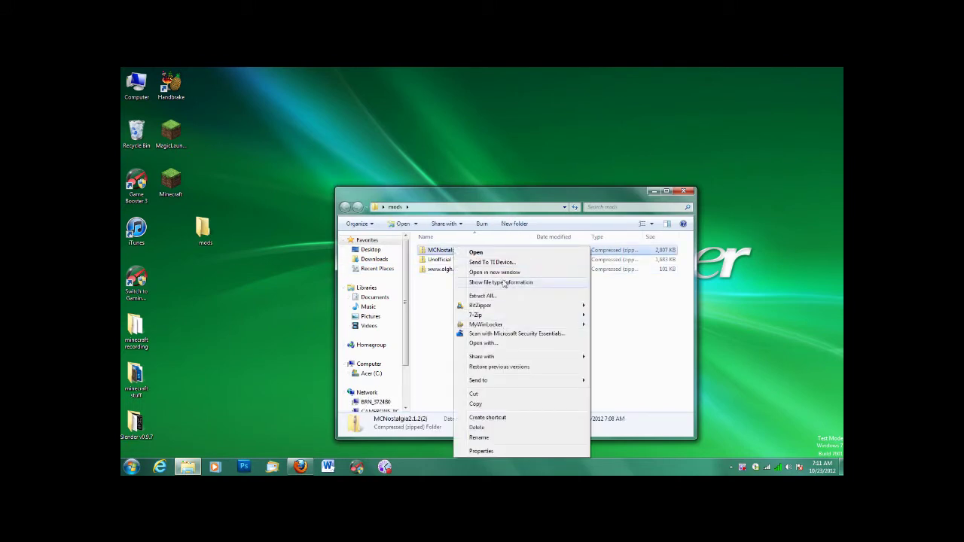
{"action": "left_click", "coordinate": [503, 296]}
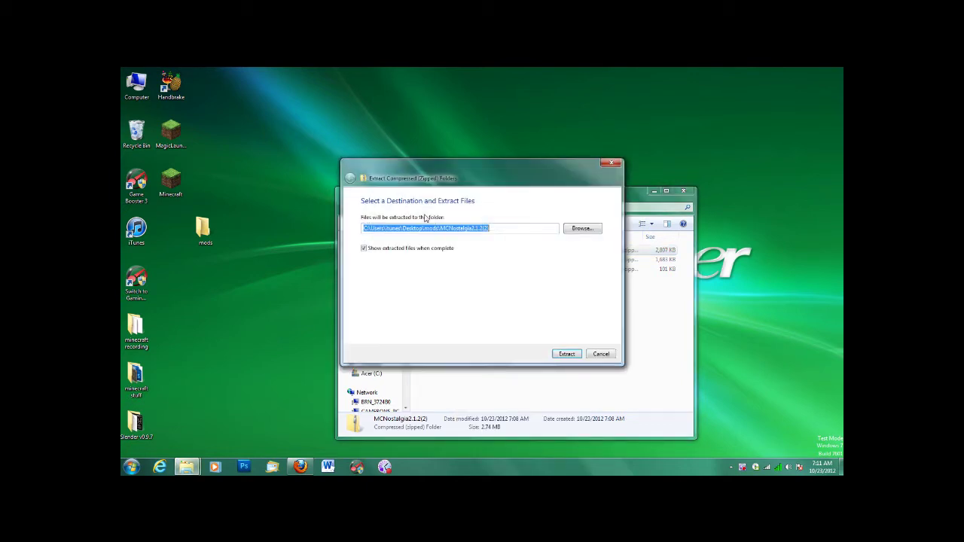
{"action": "left_click", "coordinate": [566, 354]}
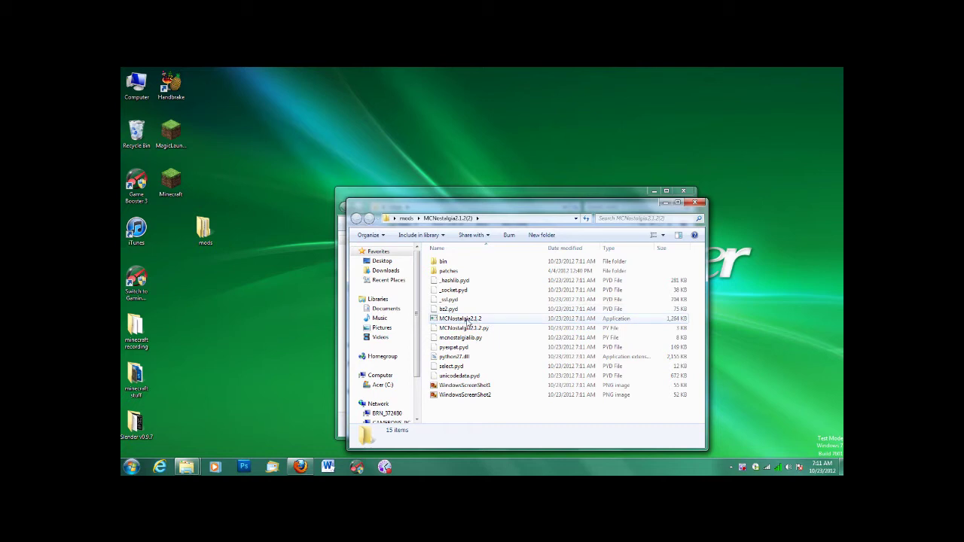
Step: Run the MCNostalgia2.1.2 application from the extracted folder and list the versions available for downgrading
{"action": "double_click", "coordinate": [516, 319]}
{"action": "left_click", "coordinate": [511, 276]}
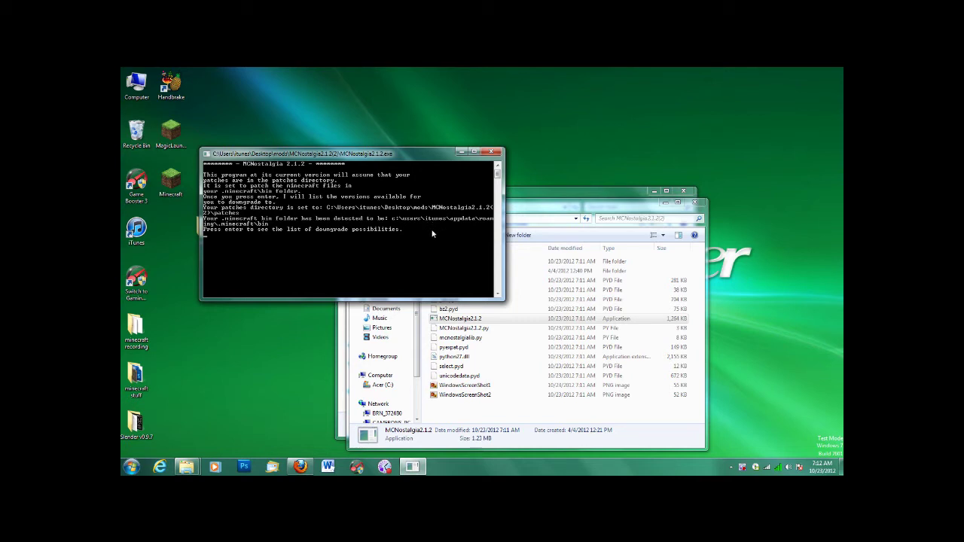
{"action": "key", "text": "Return"}
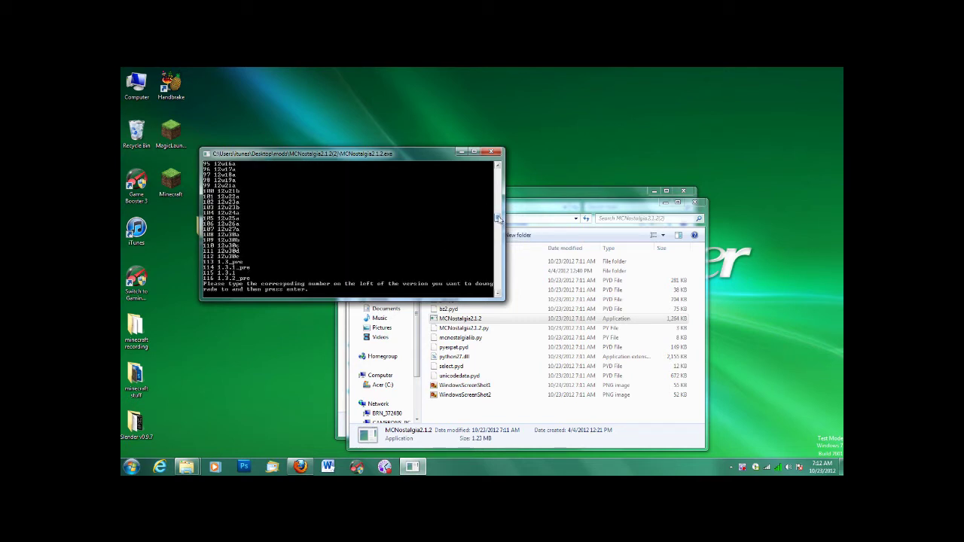
Step: Look up version 1.2.5 in the list, try to downgrade to it by entering number 91, and exit MCNostalgia
{"action": "mouse_move", "coordinate": [497, 218]}
{"action": "left_mouse_down"}
{"action": "mouse_move", "coordinate": [495, 203]}
{"action": "mouse_move", "coordinate": [493, 216]}
{"action": "left_mouse_up"}
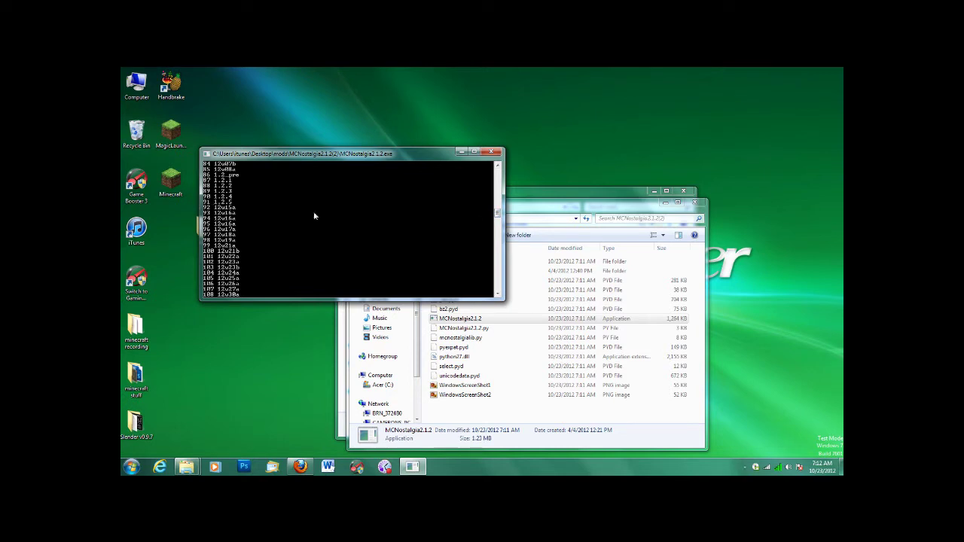
{"action": "left_click_drag", "start_coordinate": [497, 215], "coordinate": [497, 224]}
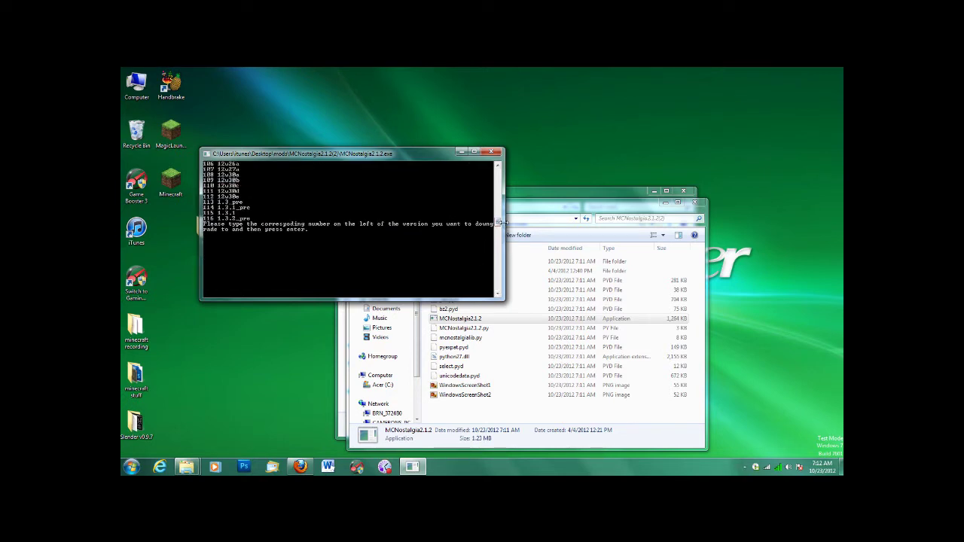
{"action": "left_click_drag", "start_coordinate": [498, 224], "coordinate": [497, 216]}
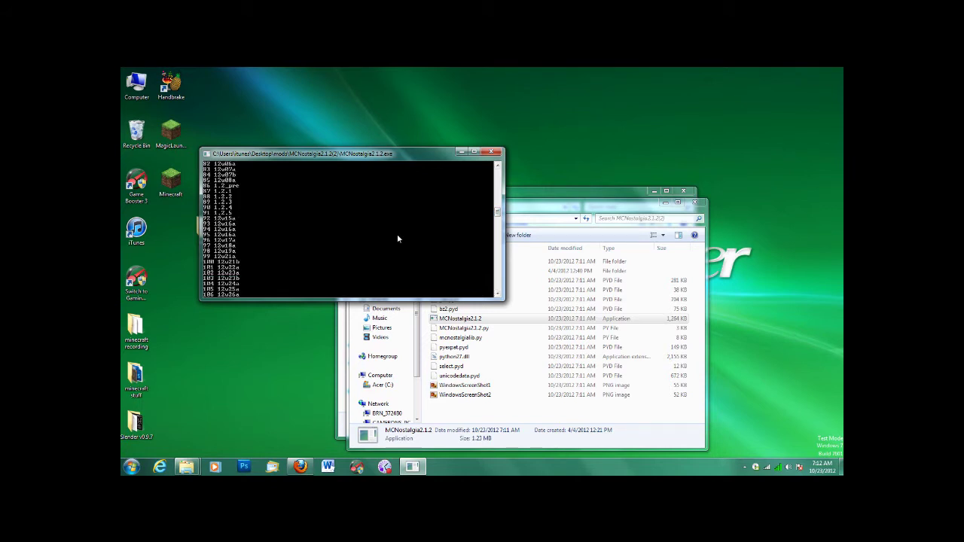
{"action": "scroll", "coordinate": [436, 234], "scroll_direction": "down", "scroll_amount": 4}
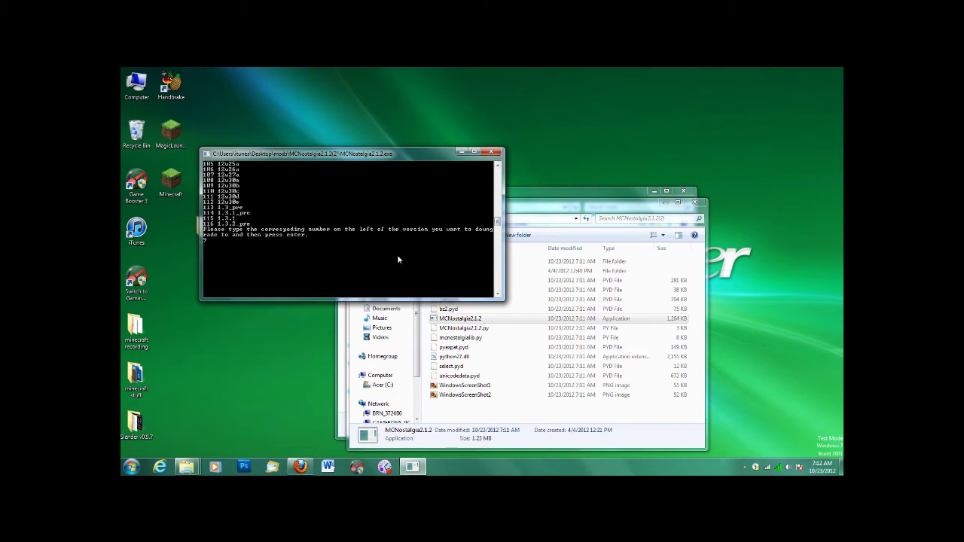
{"action": "key", "text": "Return"}
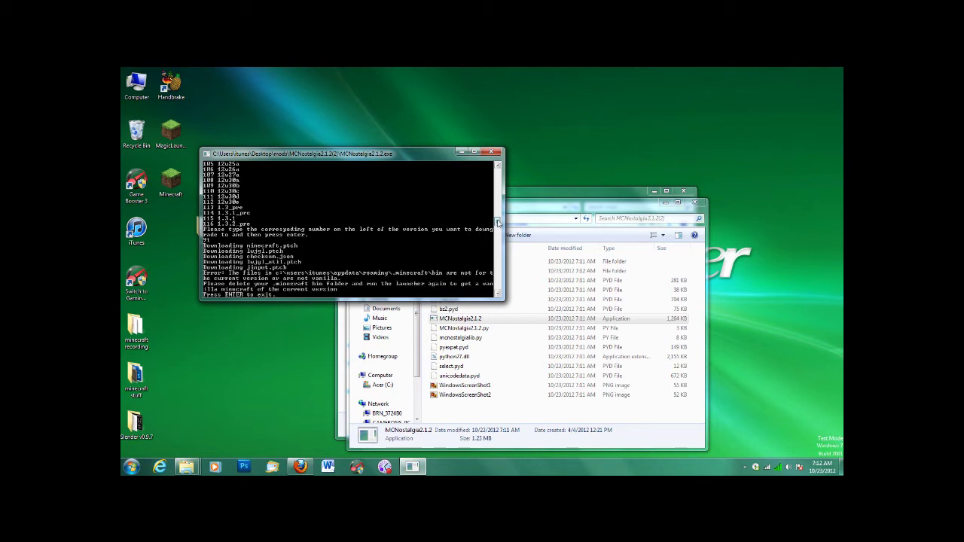
{"action": "scroll", "coordinate": [497, 224], "scroll_direction": "down", "scroll_amount": 4}
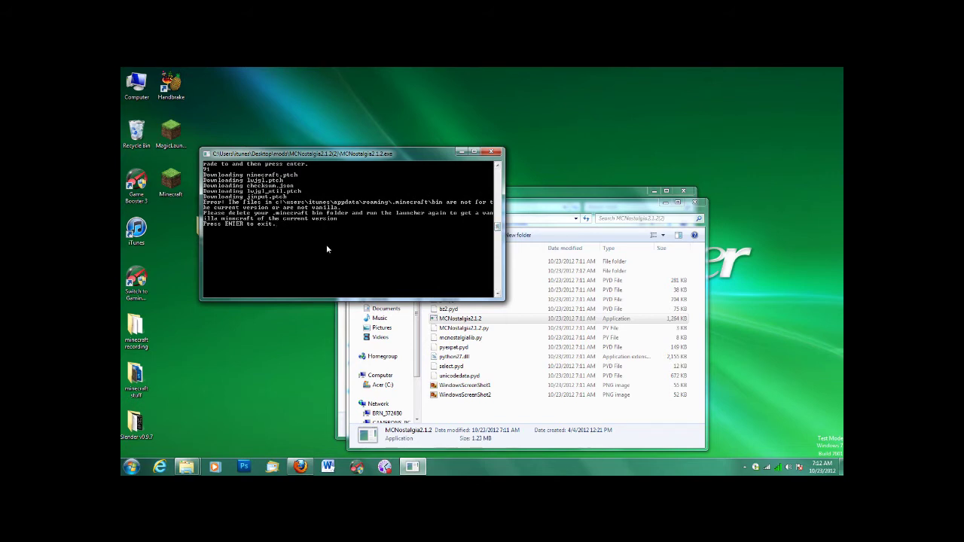
{"action": "key", "text": "Return"}
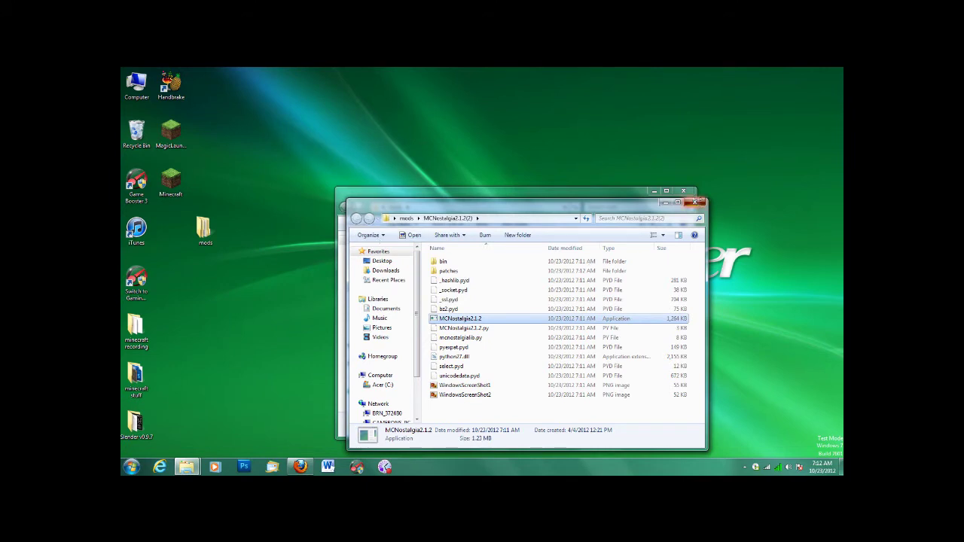
Step: Close the open folder windows and run Magic Launcher from the desktop, allowing the unverified application to start
{"action": "left_click", "coordinate": [694, 201]}
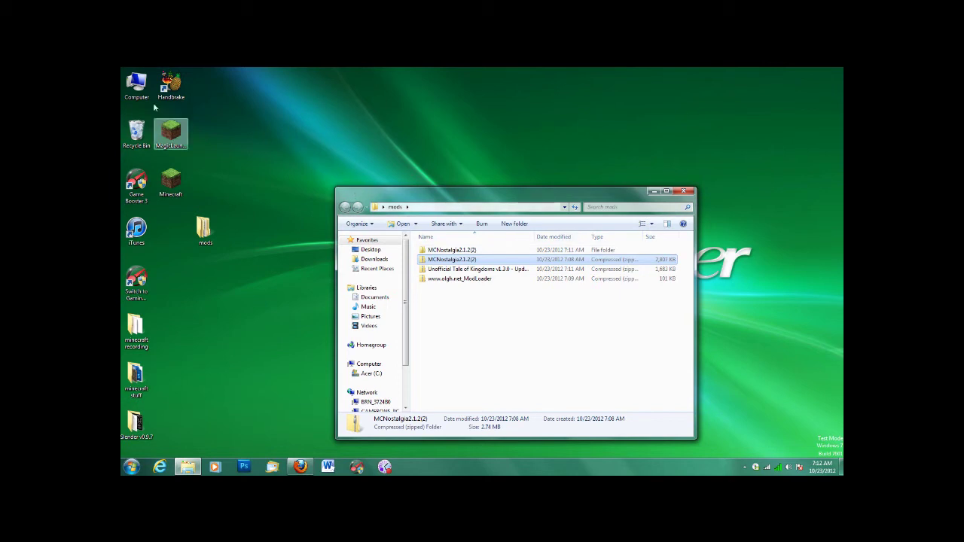
{"action": "left_click", "coordinate": [683, 191]}
{"action": "double_click", "coordinate": [179, 130]}
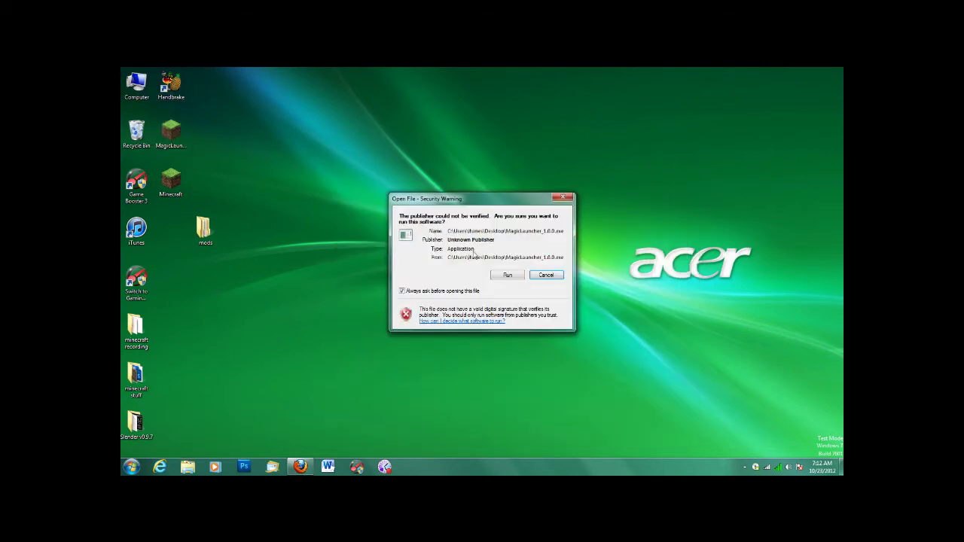
{"action": "left_click", "coordinate": [508, 276]}
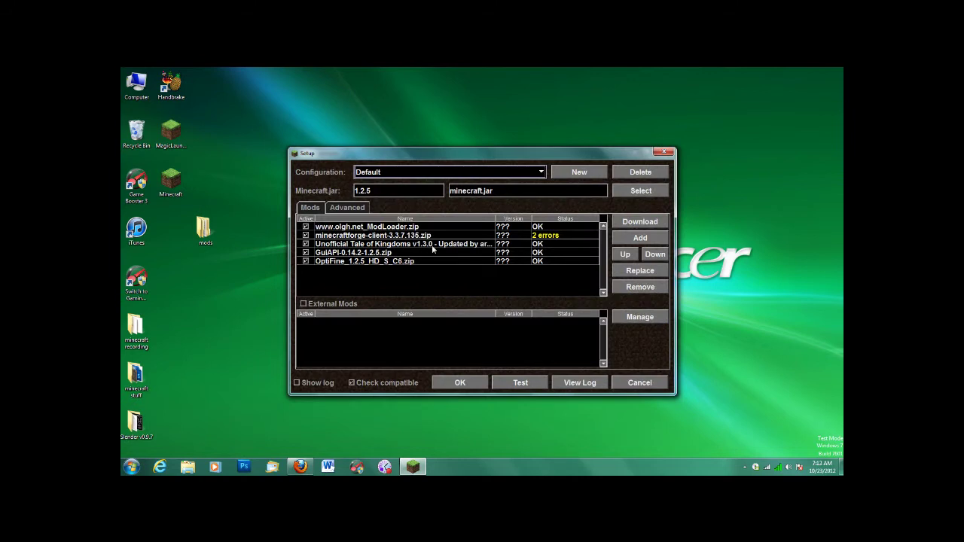
Step: Remove every existing mod from the Default configuration, including ModLoader, Minecraft Forge, Tale of Kingdoms, GuiAPI and OptiFine
{"action": "left_click", "coordinate": [410, 227]}
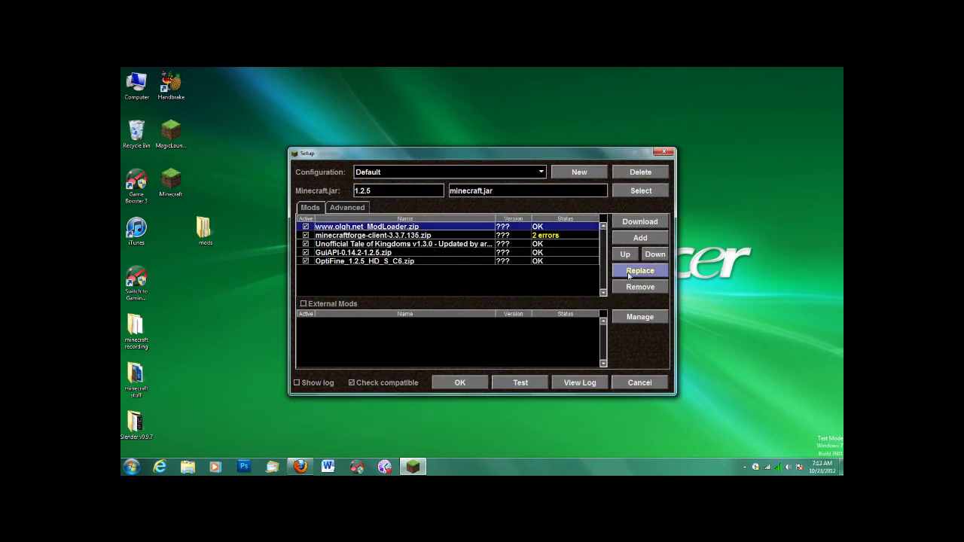
{"action": "key", "text": "Delete"}
{"action": "left_click", "coordinate": [482, 227]}
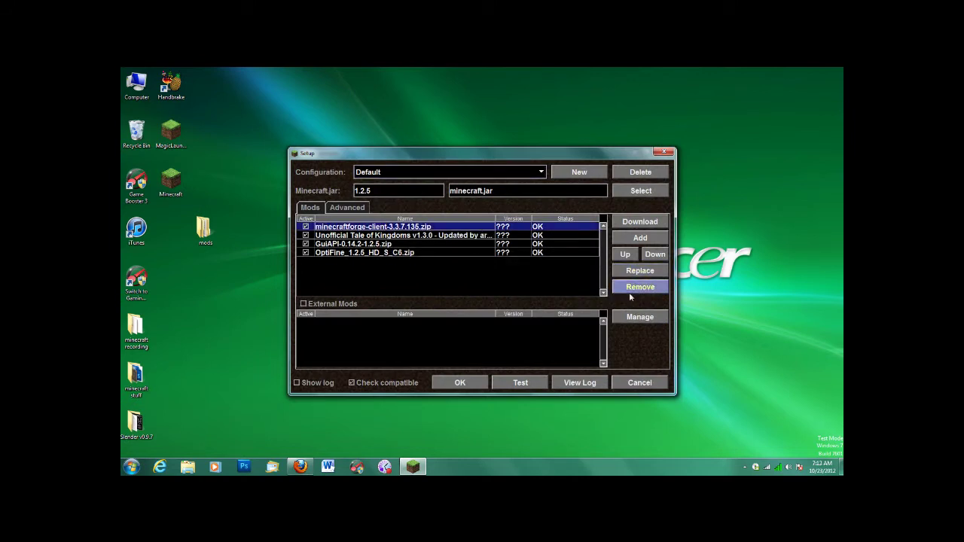
{"action": "left_click", "coordinate": [639, 287]}
{"action": "left_click", "coordinate": [466, 226]}
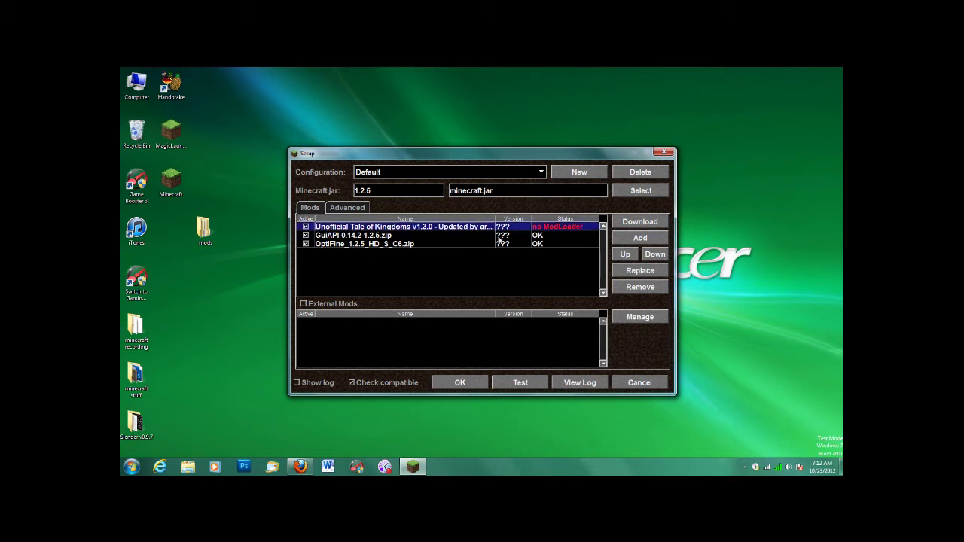
{"action": "left_click", "coordinate": [641, 287]}
{"action": "left_click", "coordinate": [498, 228]}
{"action": "left_click", "coordinate": [639, 287]}
{"action": "left_click", "coordinate": [479, 228]}
{"action": "left_click", "coordinate": [638, 287]}
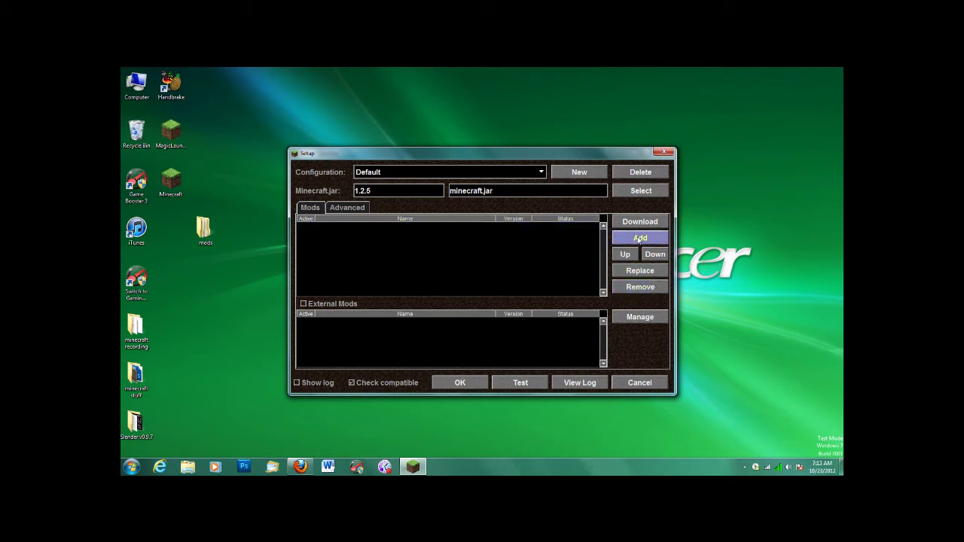
{"action": "left_click", "coordinate": [639, 239]}
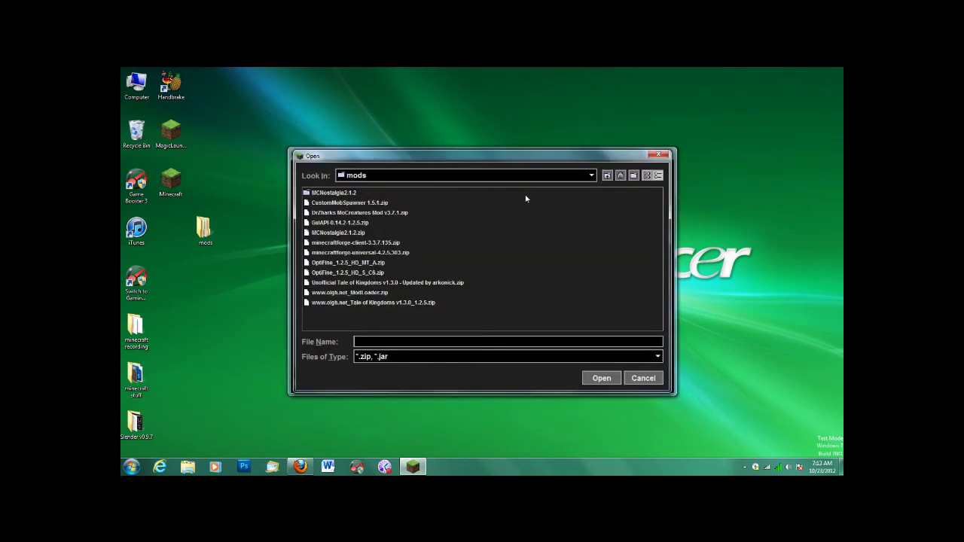
{"action": "left_click", "coordinate": [607, 177]}
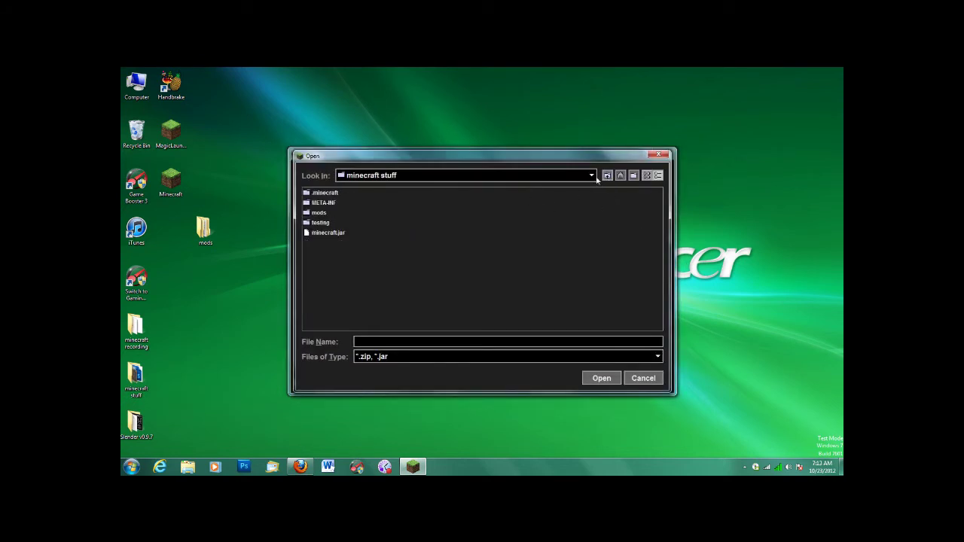
{"action": "double_click", "coordinate": [319, 213]}
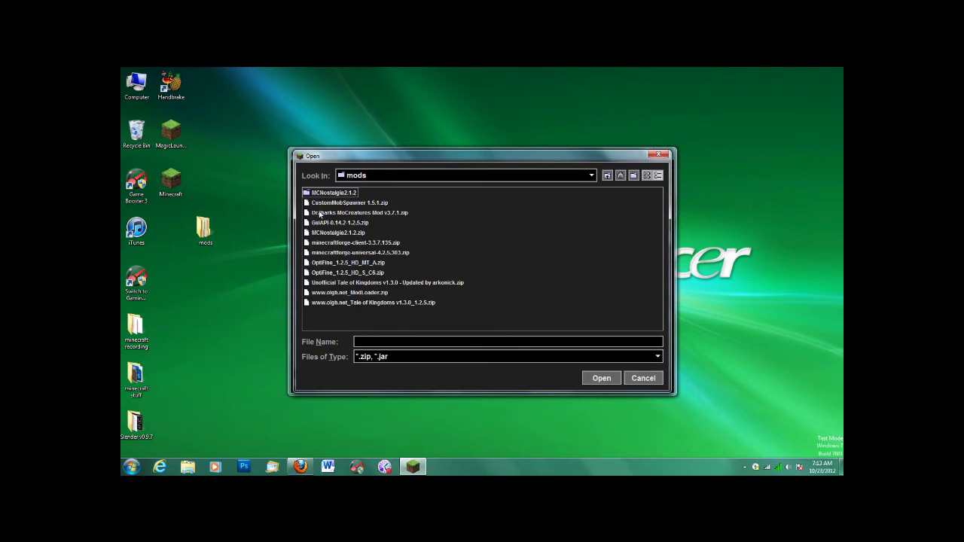
{"action": "left_click", "coordinate": [607, 177]}
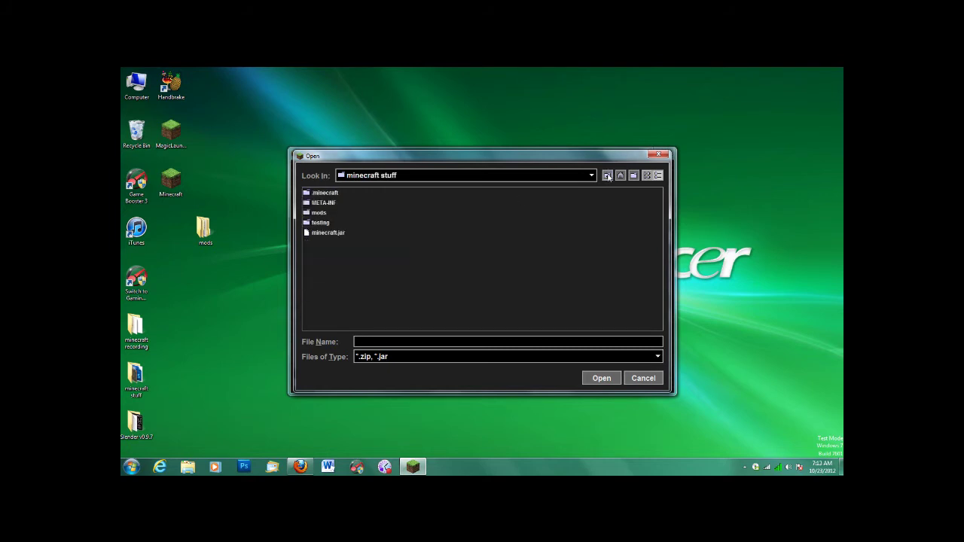
{"action": "left_click", "coordinate": [606, 177]}
{"action": "double_click", "coordinate": [324, 211]}
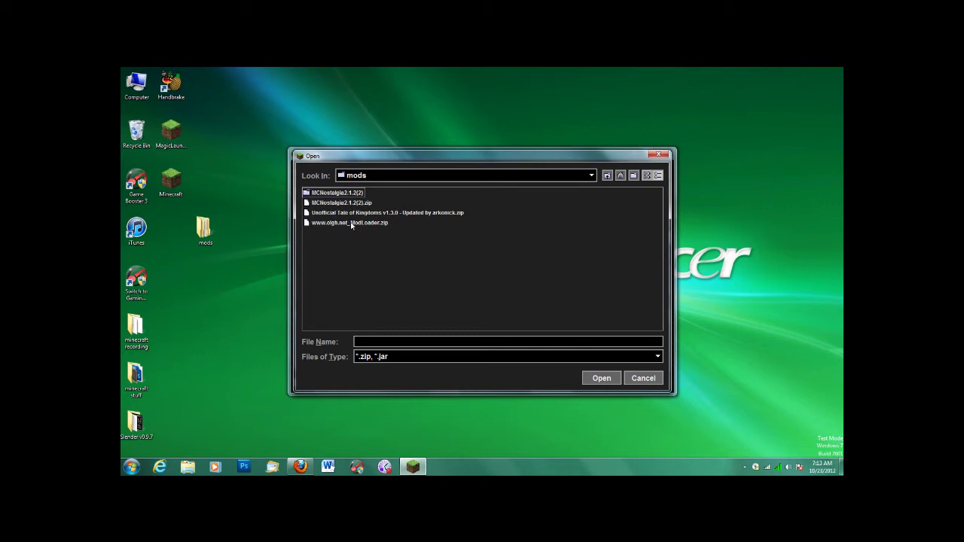
{"action": "double_click", "coordinate": [351, 223]}
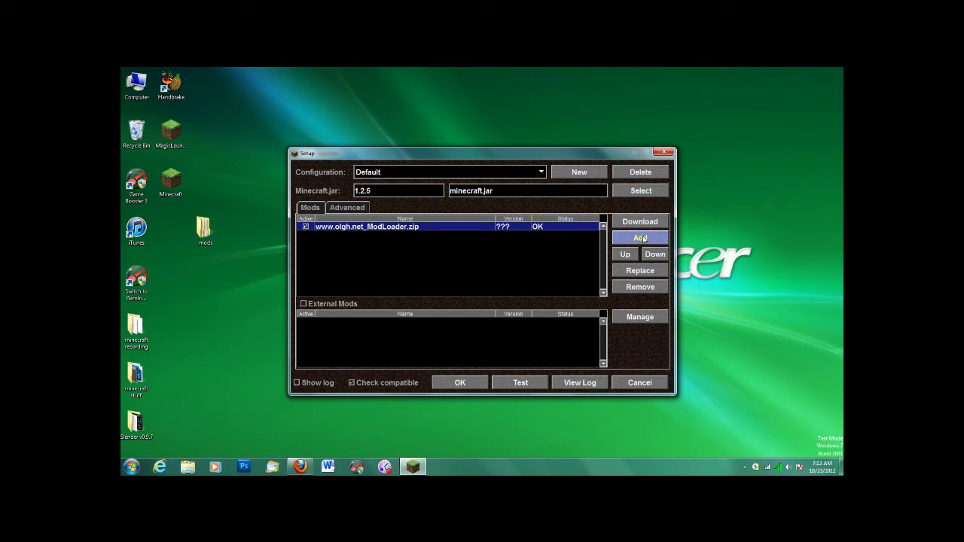
Step: Add the Unofficial Tale of Kingdoms v1.3.0 zip after ModLoader and test-launch Minecraft with both mods
{"action": "left_click", "coordinate": [641, 238]}
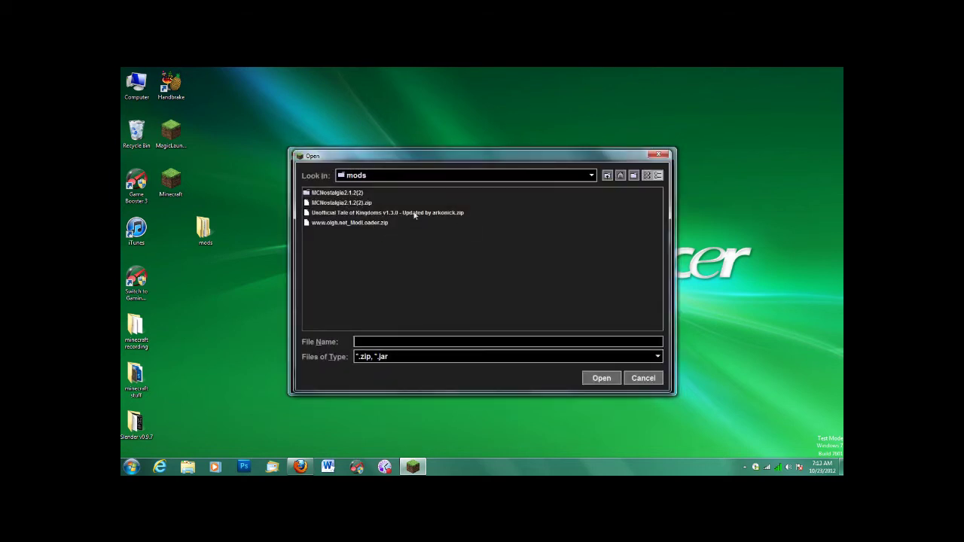
{"action": "double_click", "coordinate": [414, 213]}
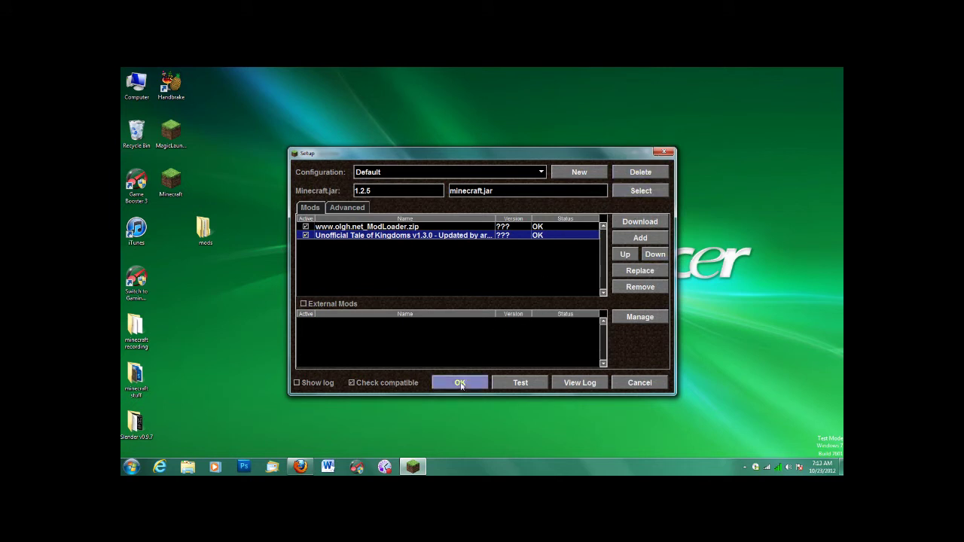
{"action": "left_click", "coordinate": [522, 383]}
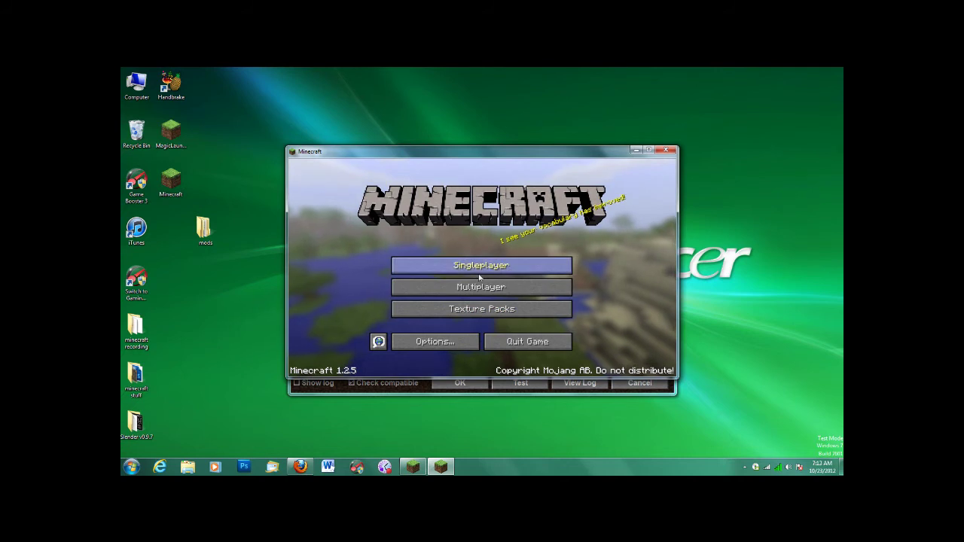
Step: Create a new singleplayer world named test in Survival mode
{"action": "left_click", "coordinate": [479, 276]}
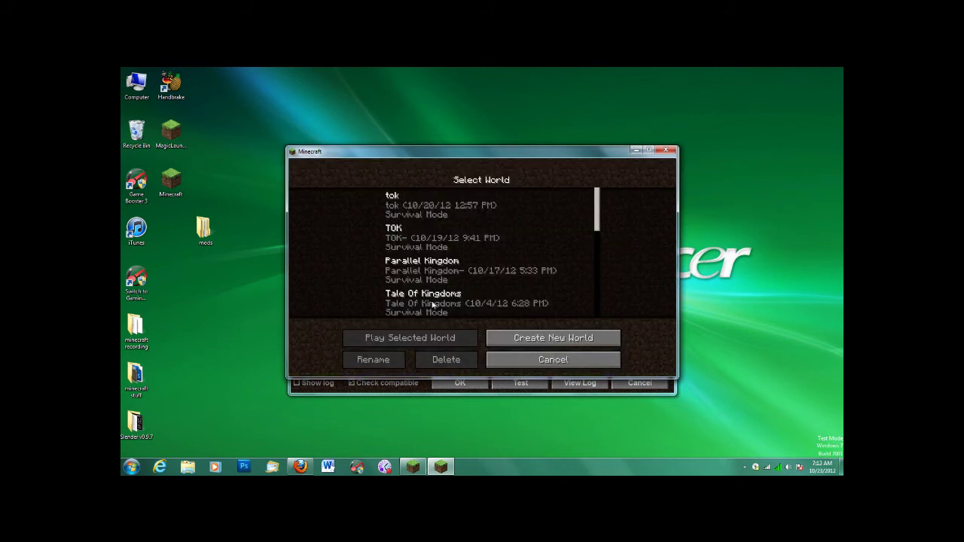
{"action": "left_click", "coordinate": [539, 339]}
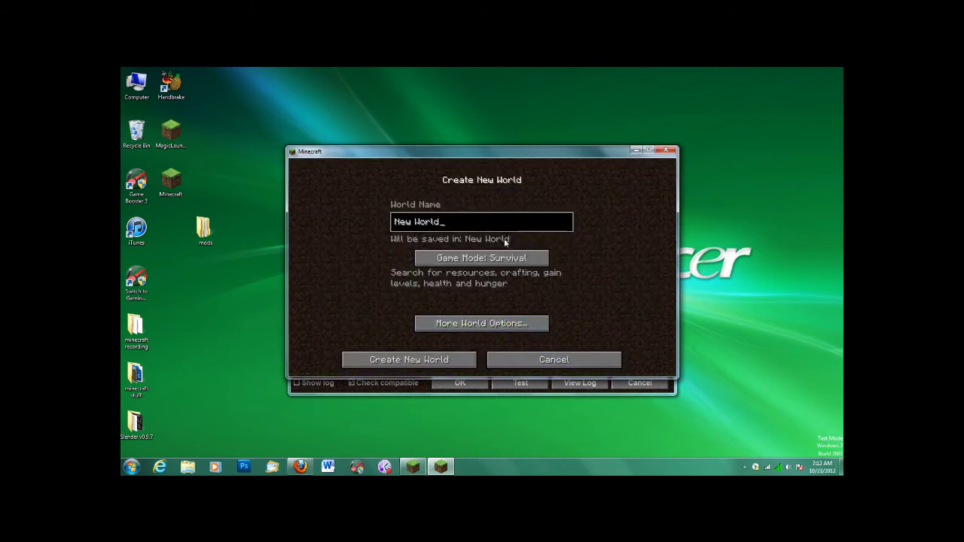
{"action": "key", "text": "BackSpace"}
{"action": "key", "text": "BackSpace"}
{"action": "key", "text": "BackSpace"}
{"action": "key", "text": "BackSpace"}
{"action": "key", "text": "BackSpace"}
{"action": "key", "text": "BackSpace"}
{"action": "key", "text": "BackSpace"}
{"action": "key", "text": "BackSpace"}
{"action": "key", "text": "BackSpace"}
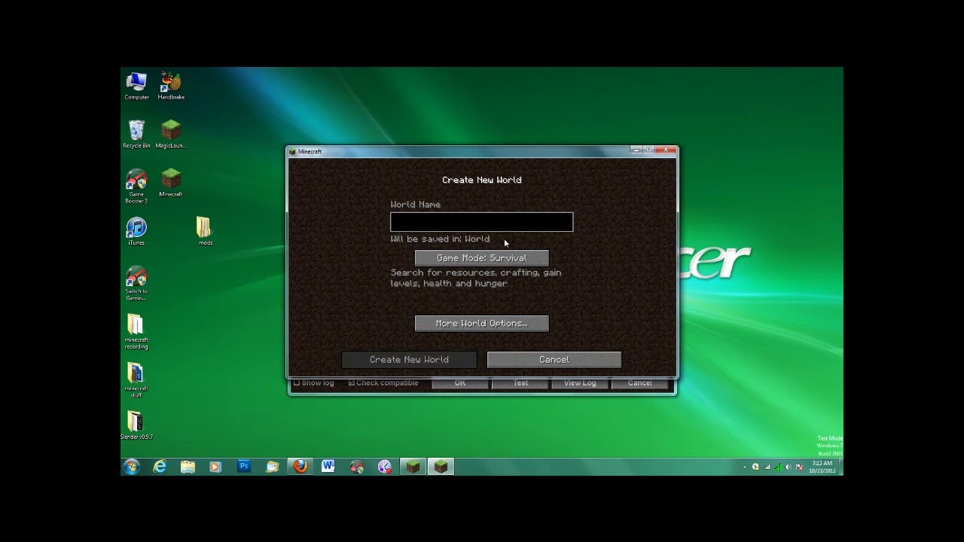
{"action": "type", "text": "test"}
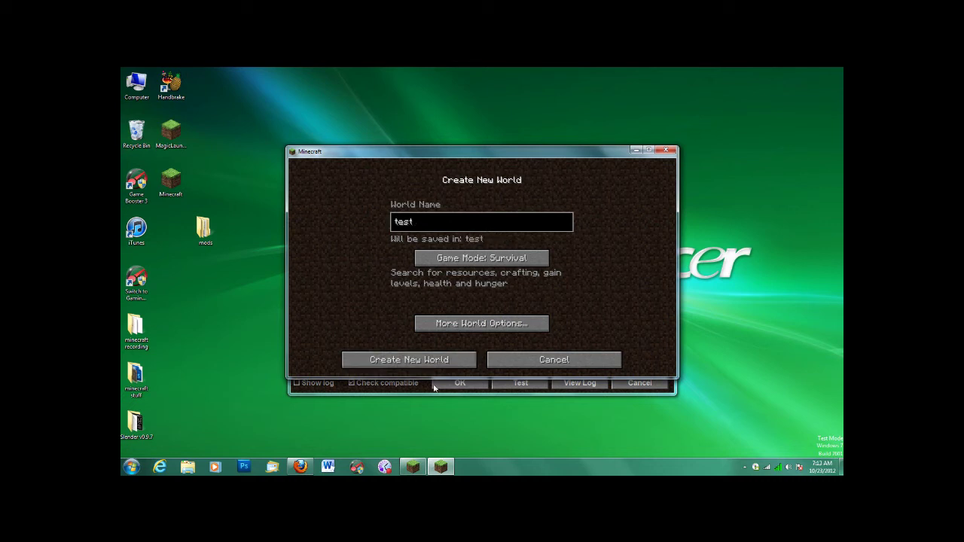
{"action": "left_click", "coordinate": [423, 360]}
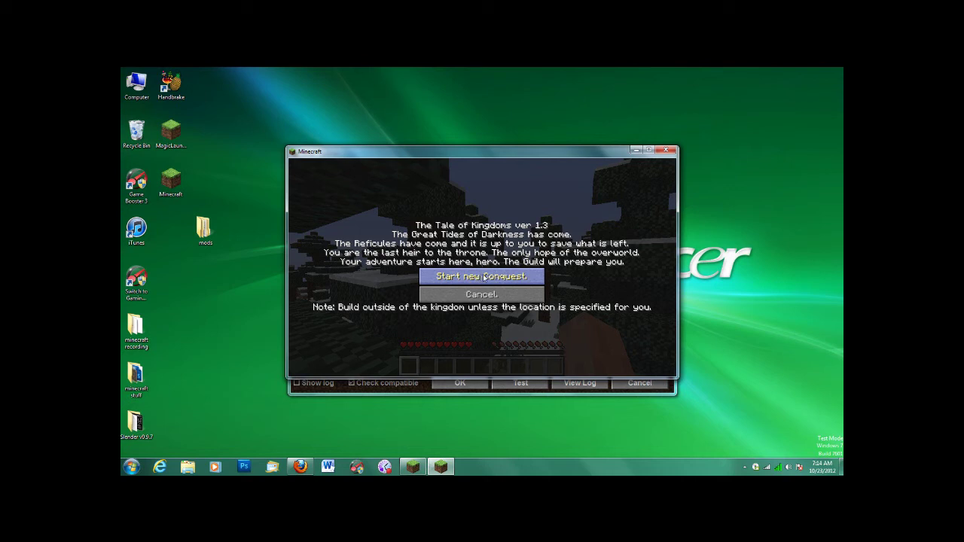
Step: Start a new Tale of Kingdoms conquest and walk through the stone gateway into the guild grounds
{"action": "left_click", "coordinate": [484, 278]}
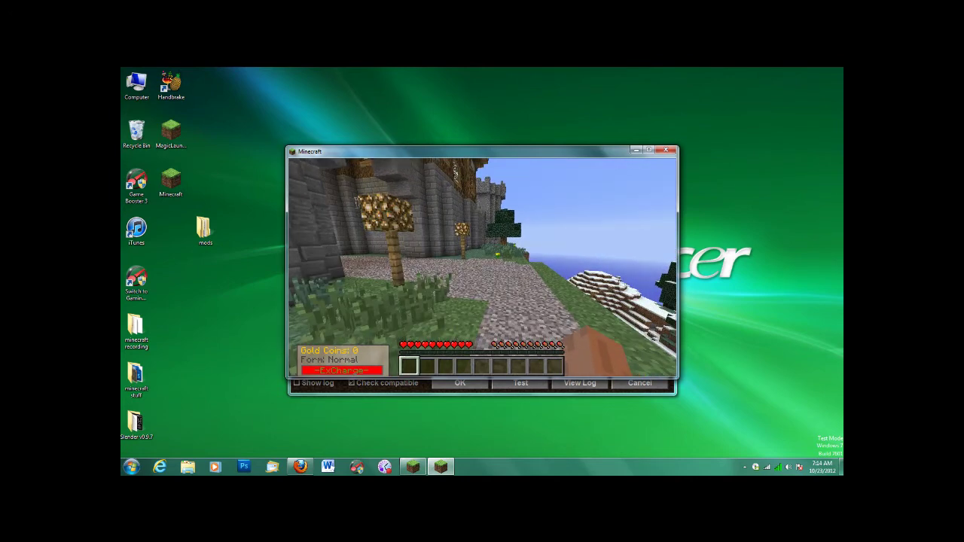
{"action": "key", "text": "w"}
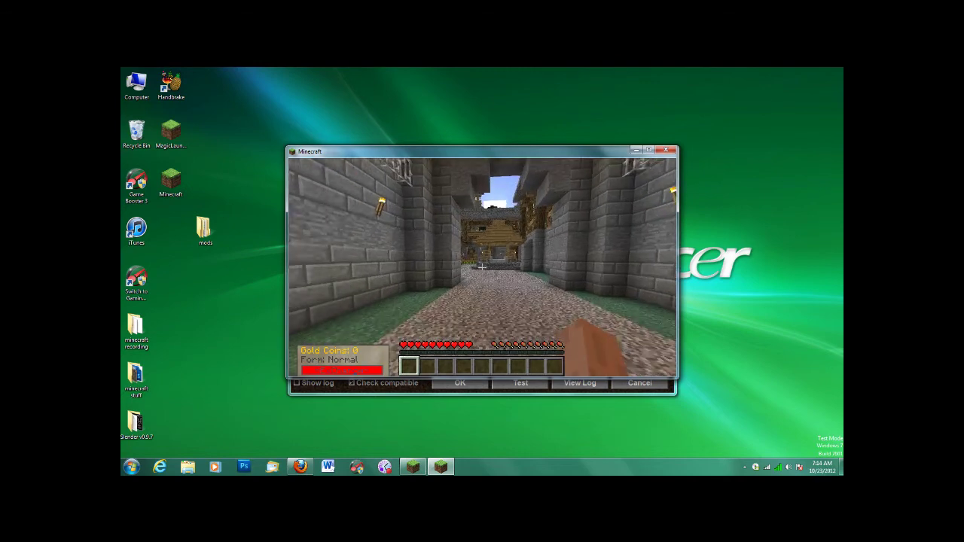